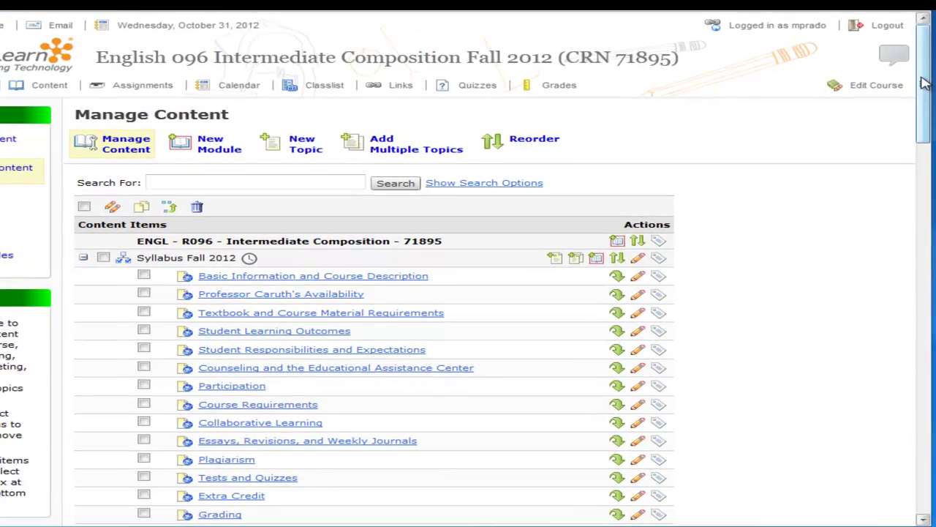
left_click_drag(924, 91, 924, 211)
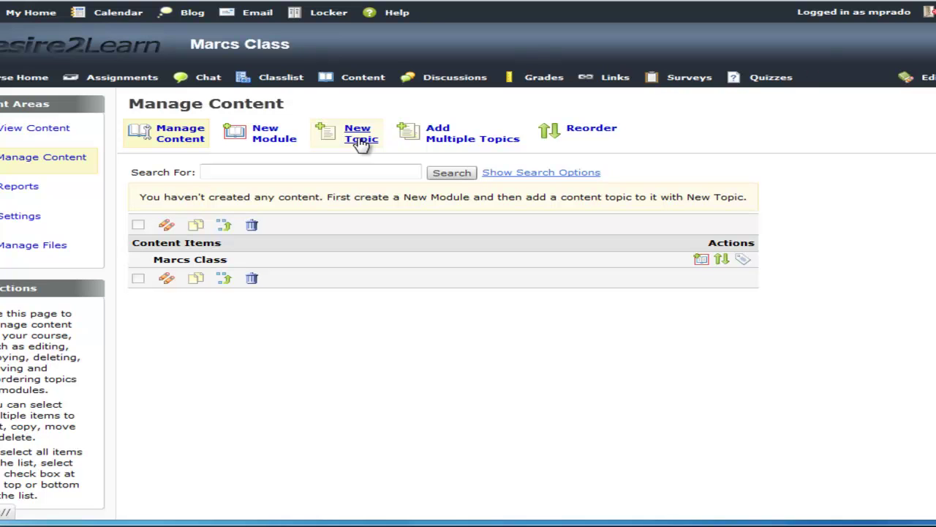
Step: Create a new top-level module with the title Week 1 and the short title W1
left_click(252, 134)
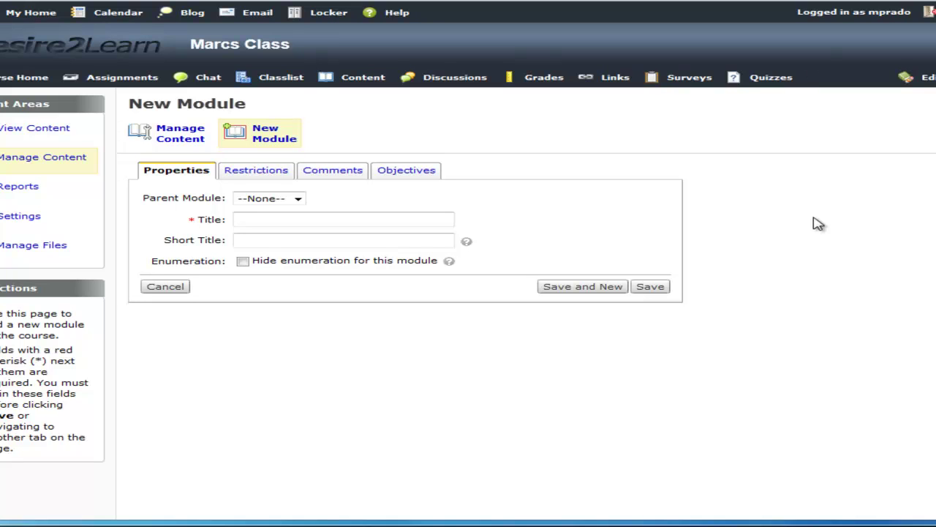
left_click(340, 219)
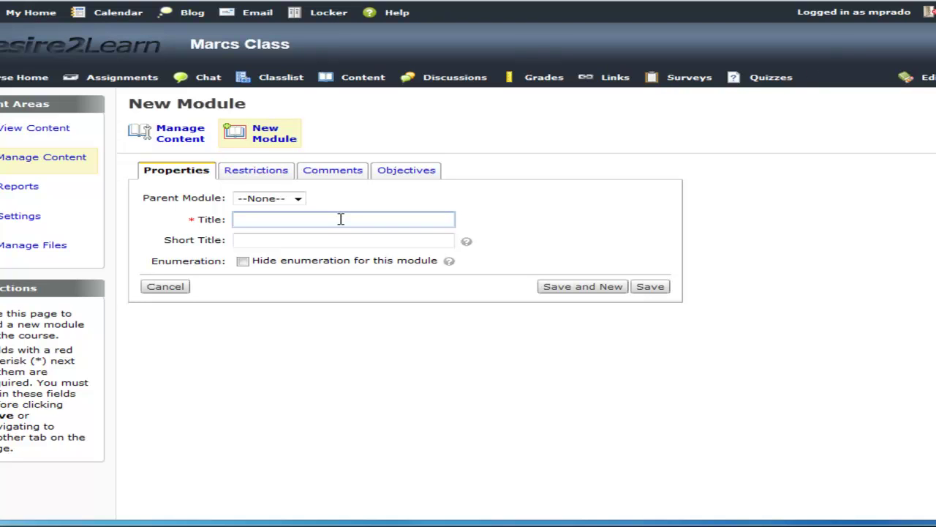
type("Week 1")
left_click(303, 236)
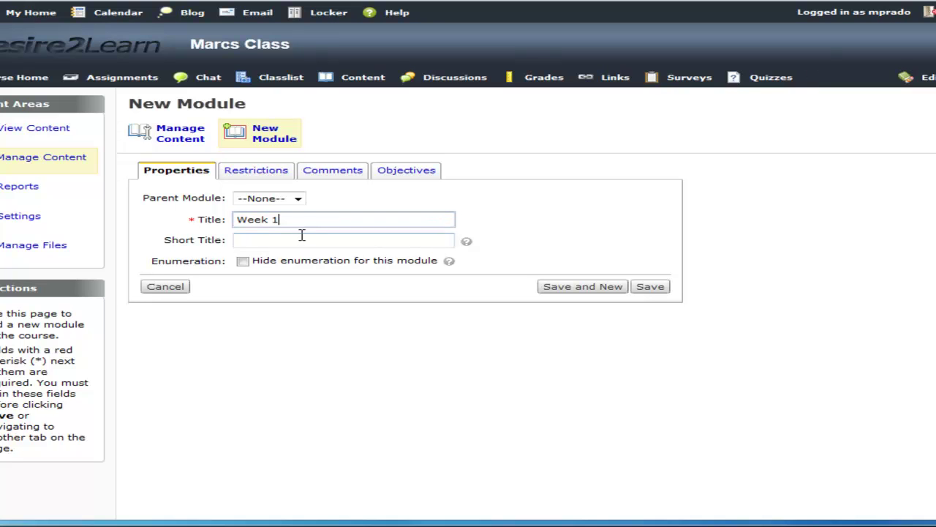
left_click(263, 240)
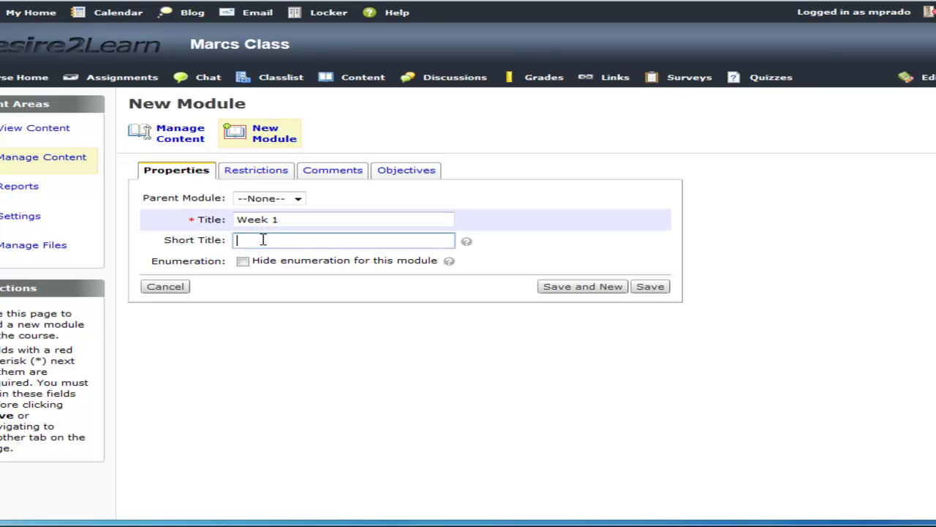
type("W1")
Step: Review the Week 1 module's restrictions and comments, and save the module before returning to the content list
left_click(252, 179)
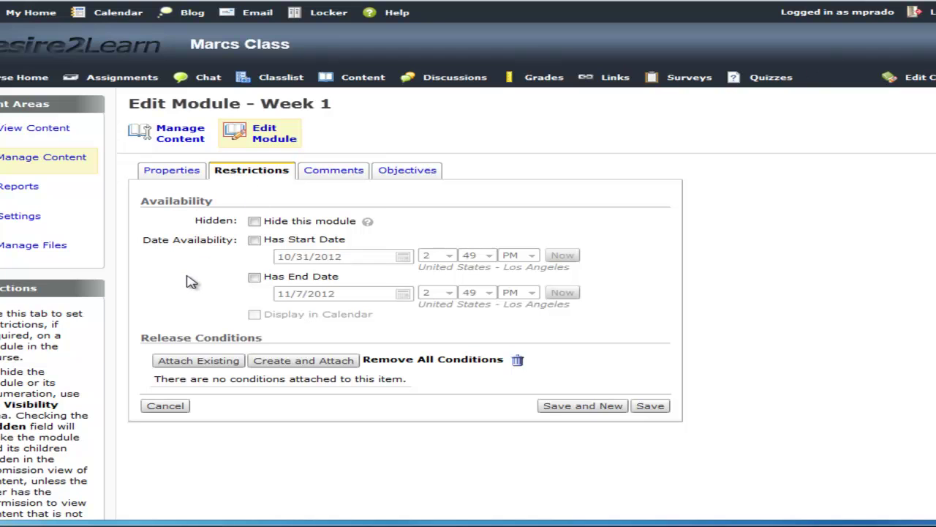
left_click(348, 176)
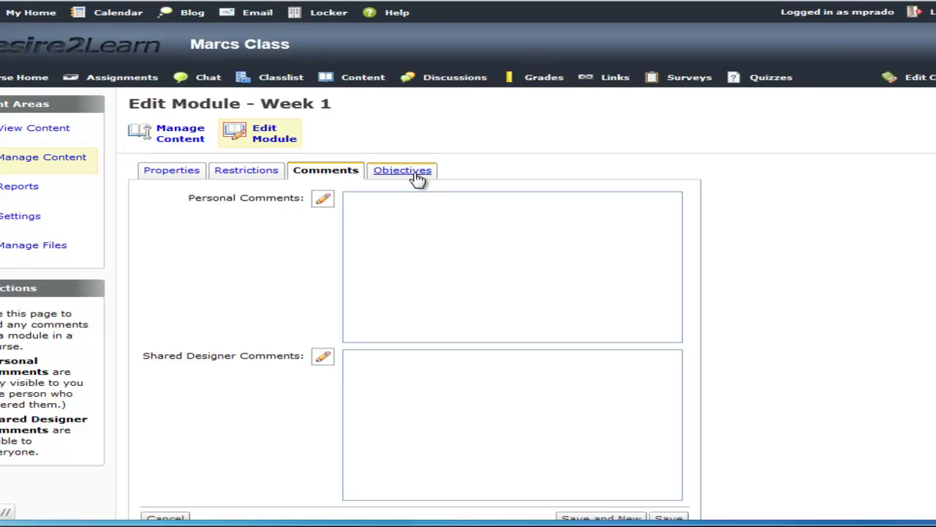
left_click(181, 173)
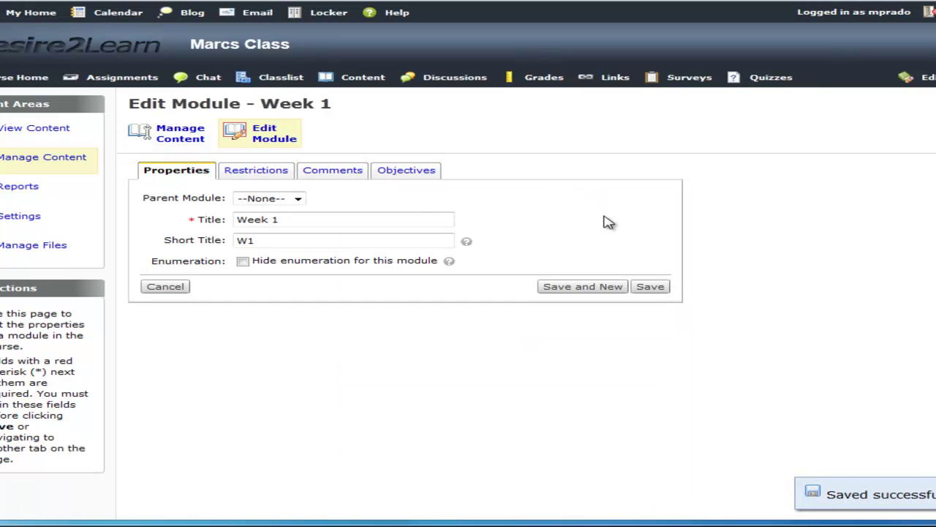
left_click(650, 287)
left_click(182, 139)
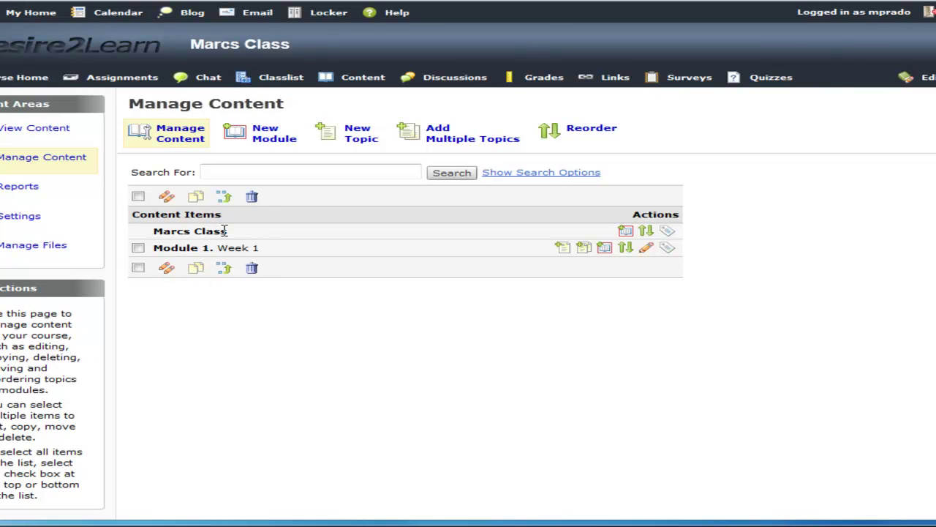
Step: Start a new-file topic in the Week 1 module with the title First Reading and short title FR
left_click(360, 139)
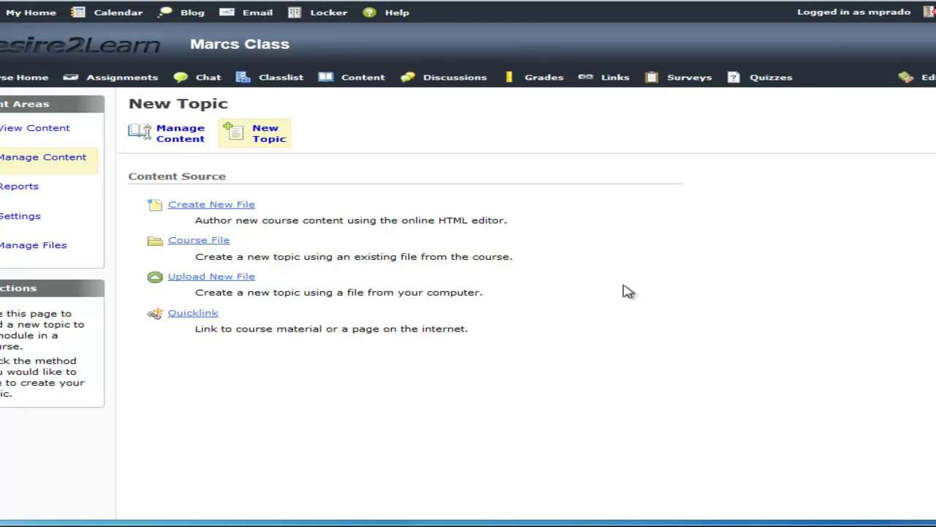
left_click(230, 206)
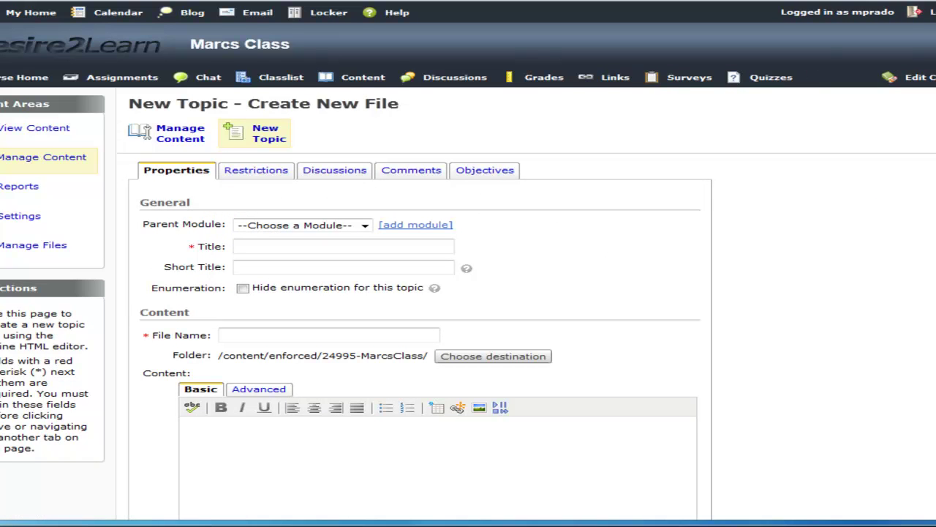
scroll(468, 292, "down", 1)
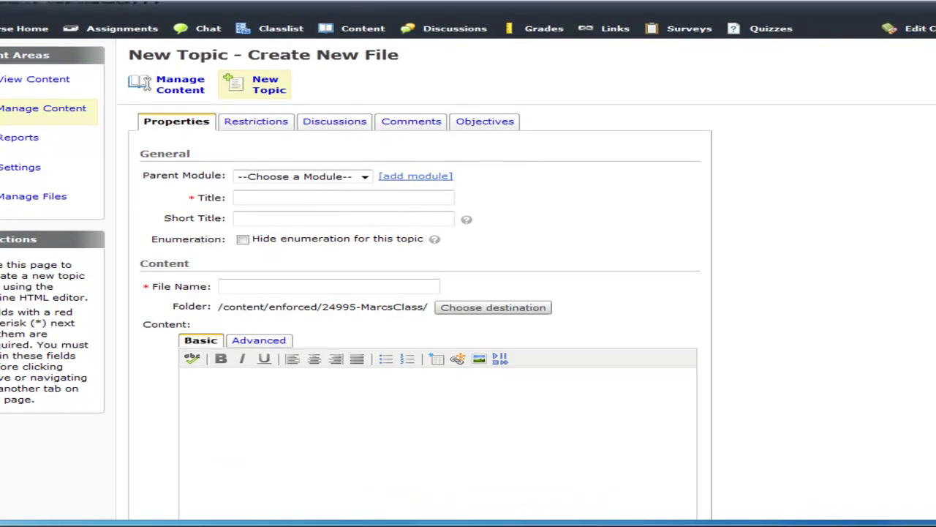
scroll(469, 293, "down", 1)
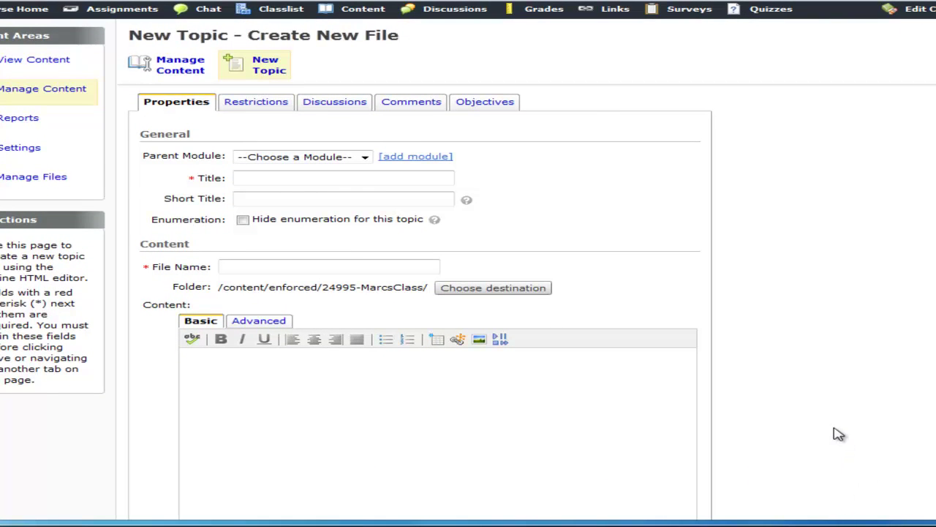
left_click(364, 159)
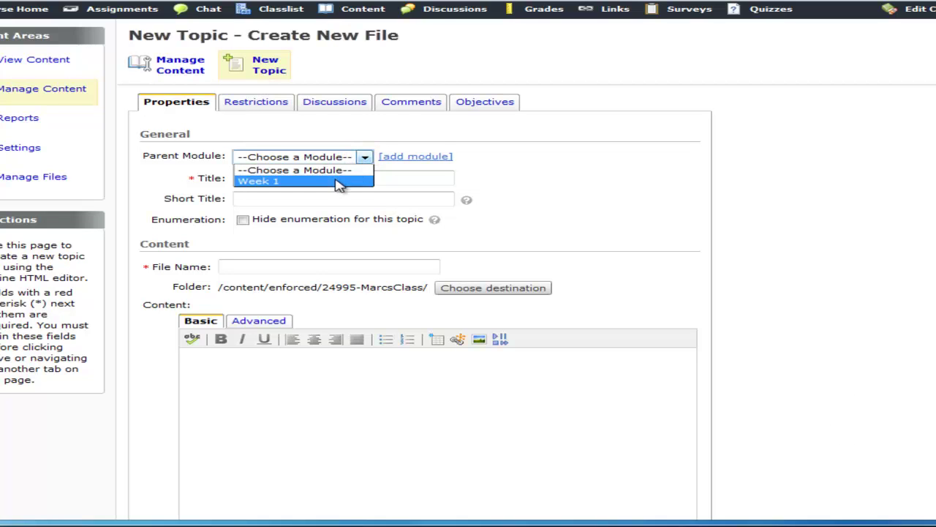
left_click(337, 182)
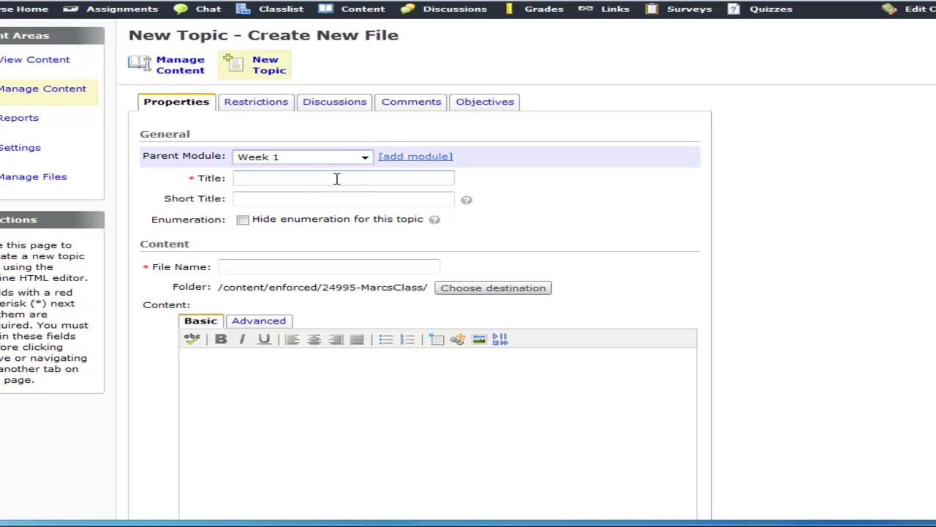
left_click(336, 177)
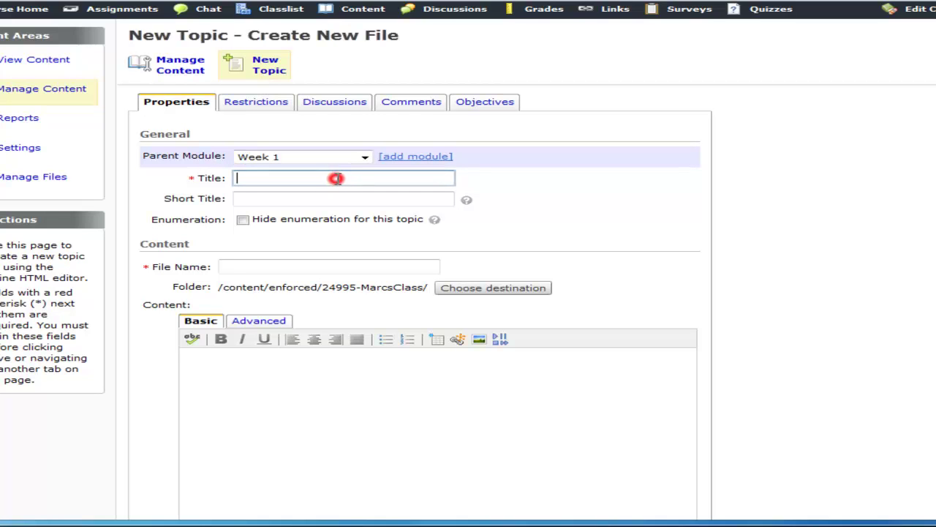
type("First Reading")
key("Tab")
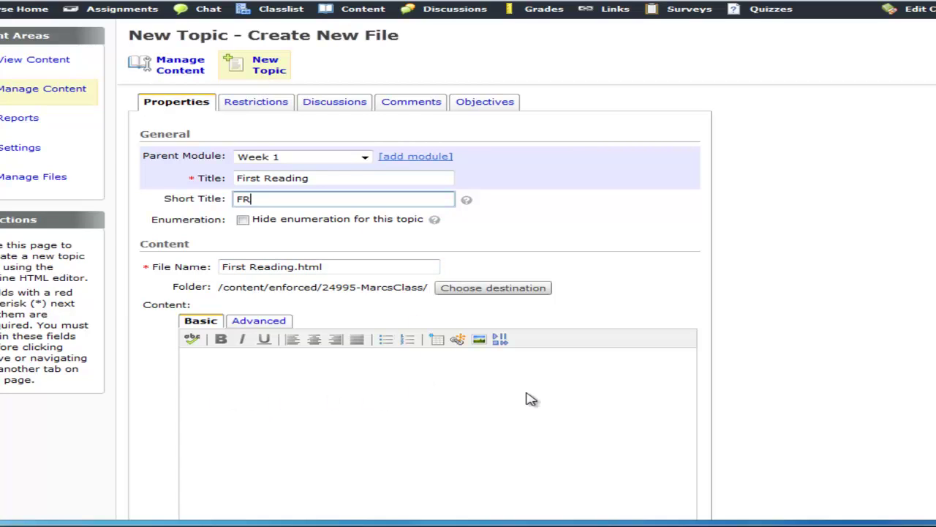
Step: Write content "Read this first before you begin class. / Hello class welcome to our class. / I hope you enjoy the class. This will be a lot of fun."
left_click(331, 397)
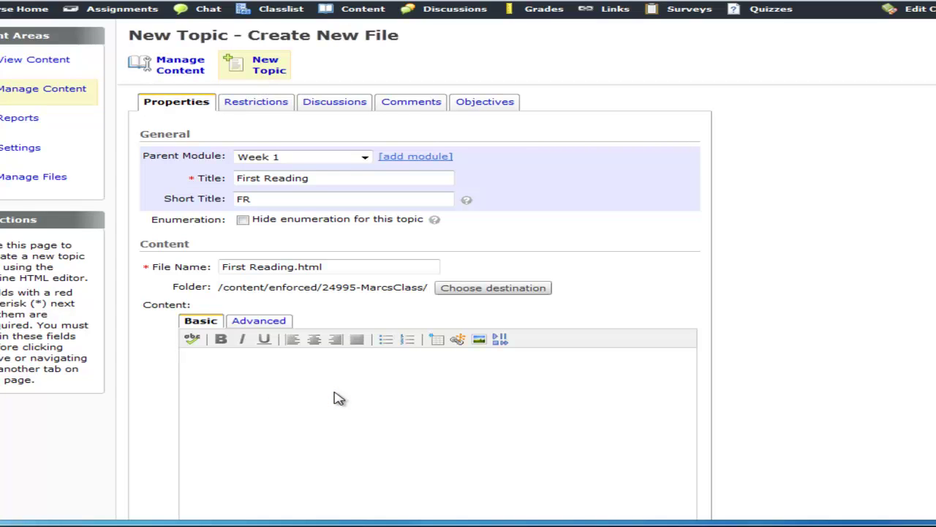
type("Read this first be")
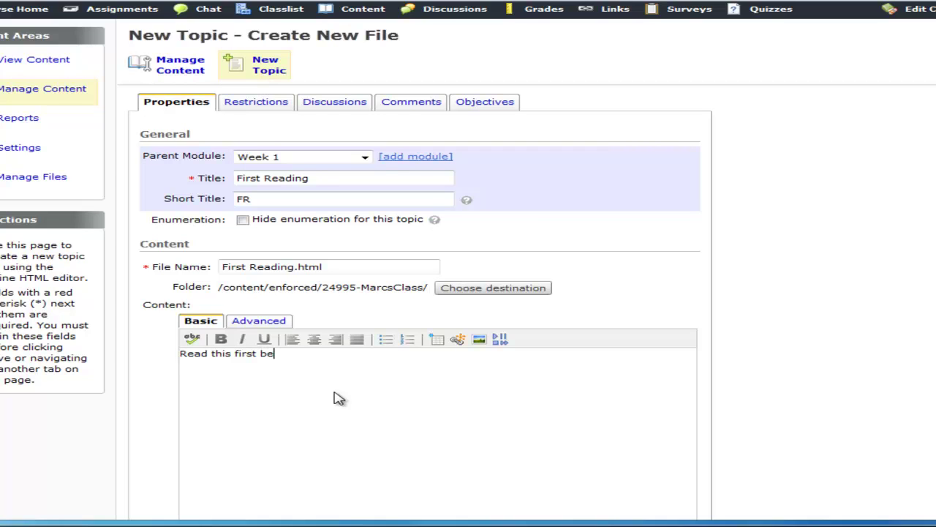
type("fore you begin class.")
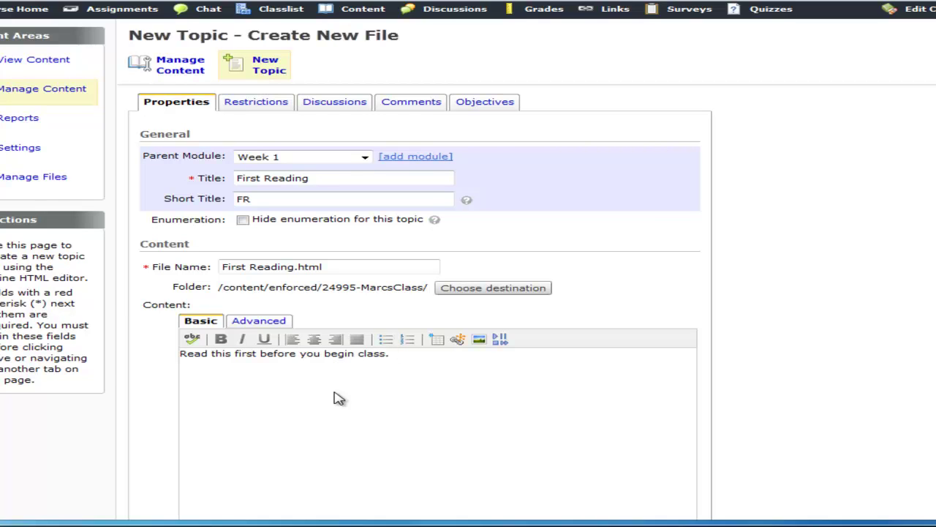
key("Return")
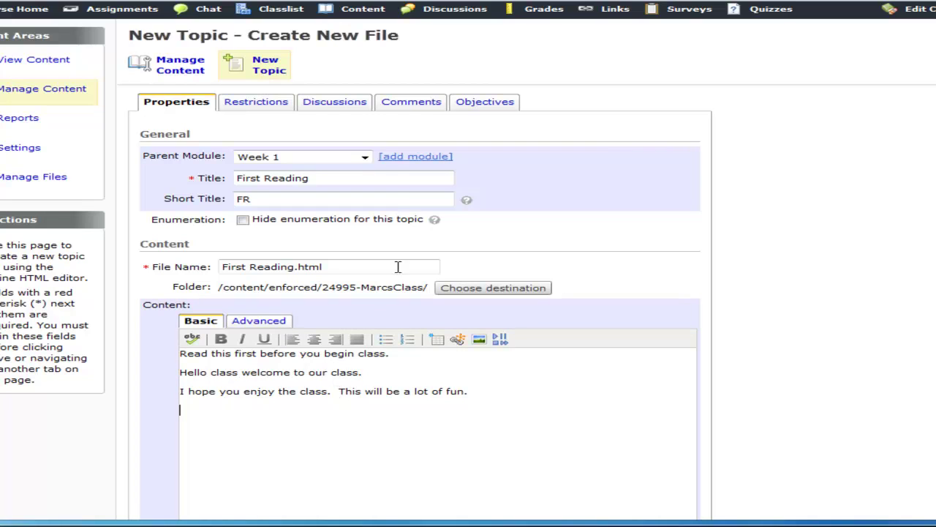
Step: Review the First Reading topic's restrictions, discussions and comments, and save the topic before returning to the content list
left_click(251, 106)
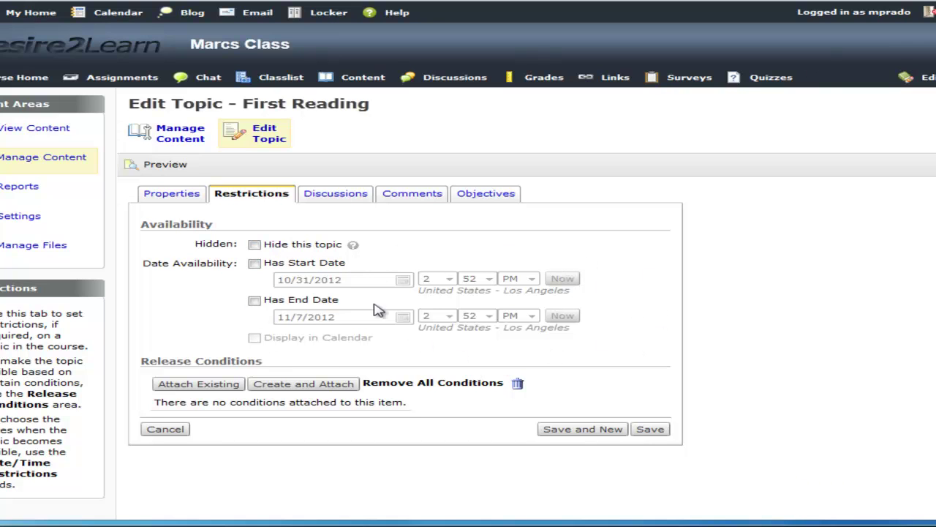
left_click(338, 198)
left_click(410, 193)
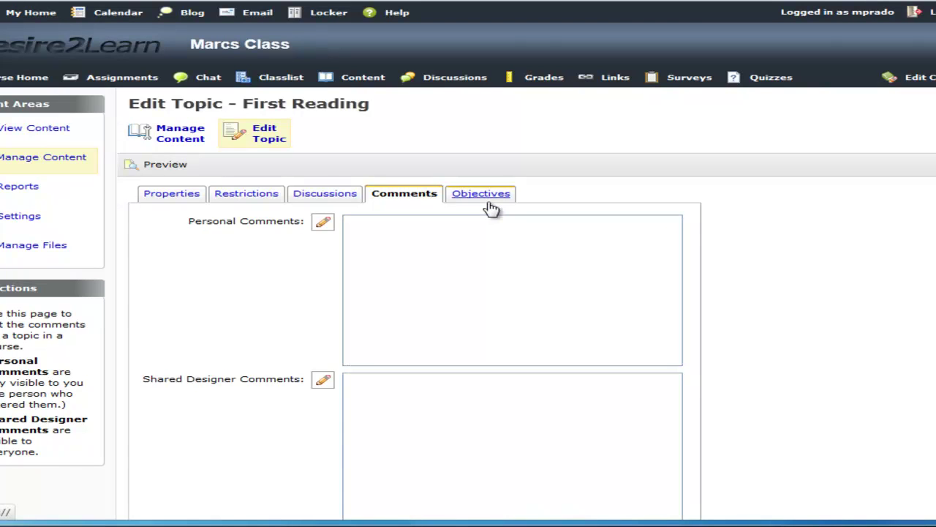
left_click(780, 232)
scroll(784, 237, "down", 1)
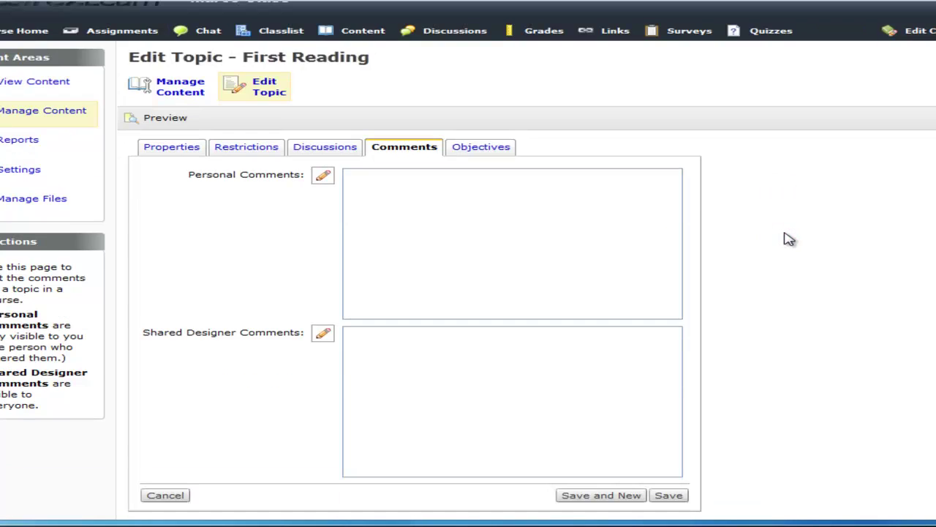
left_click(668, 496)
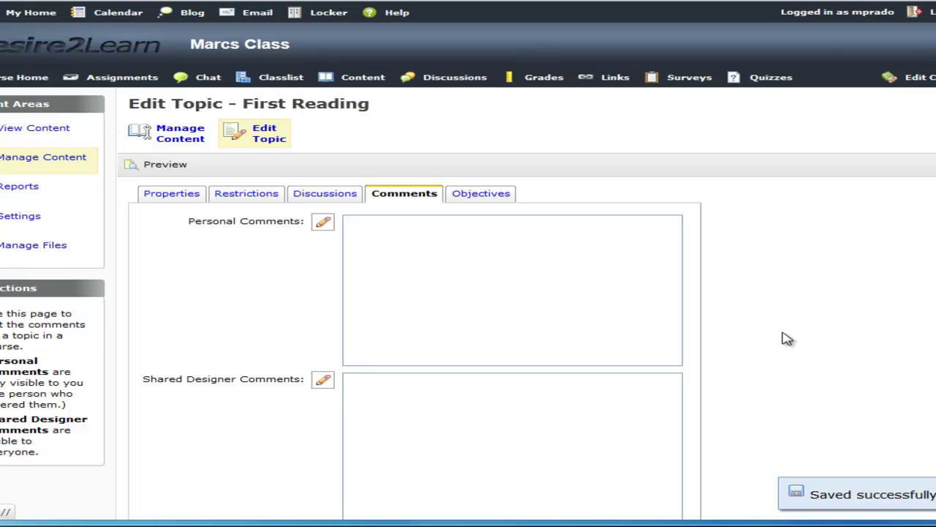
left_click(174, 140)
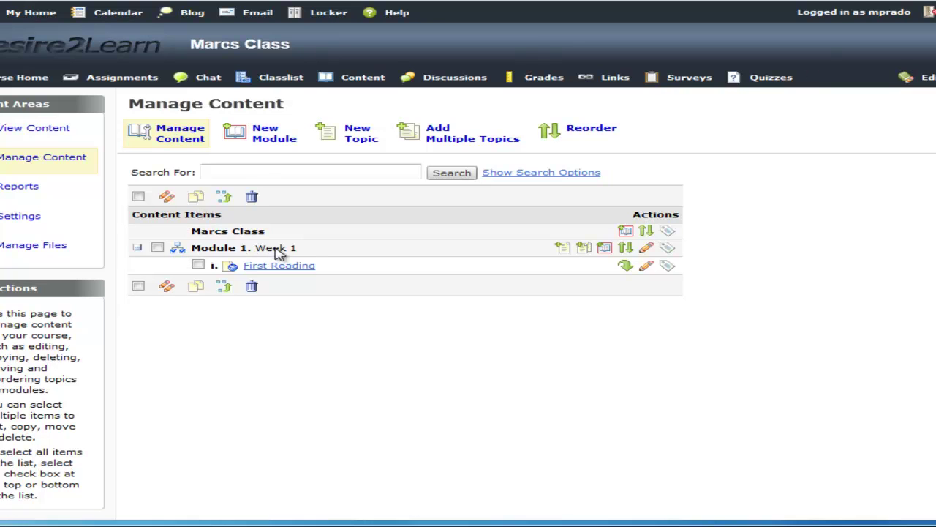
Step: Start an uploaded-file topic in the Week 1 module with the title Week 1 PDF Reading and short title W1 PDF
left_click(361, 138)
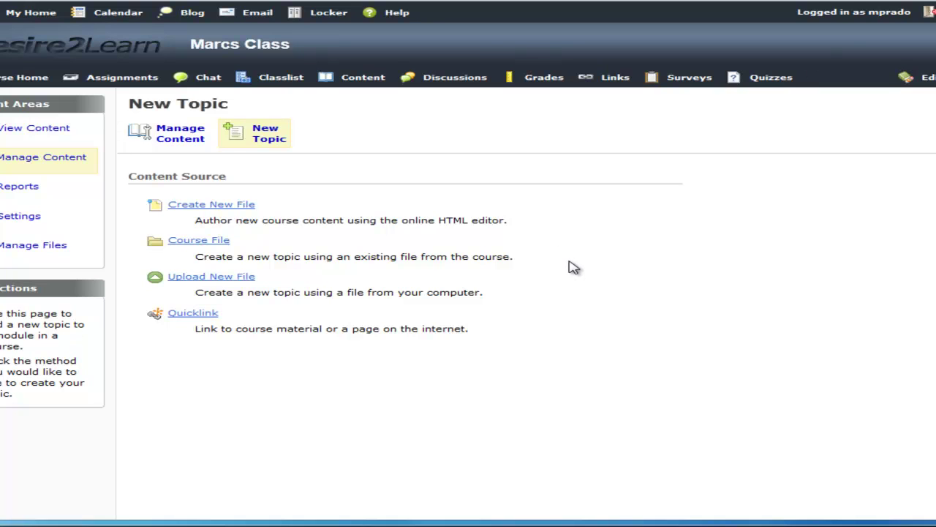
left_click(210, 278)
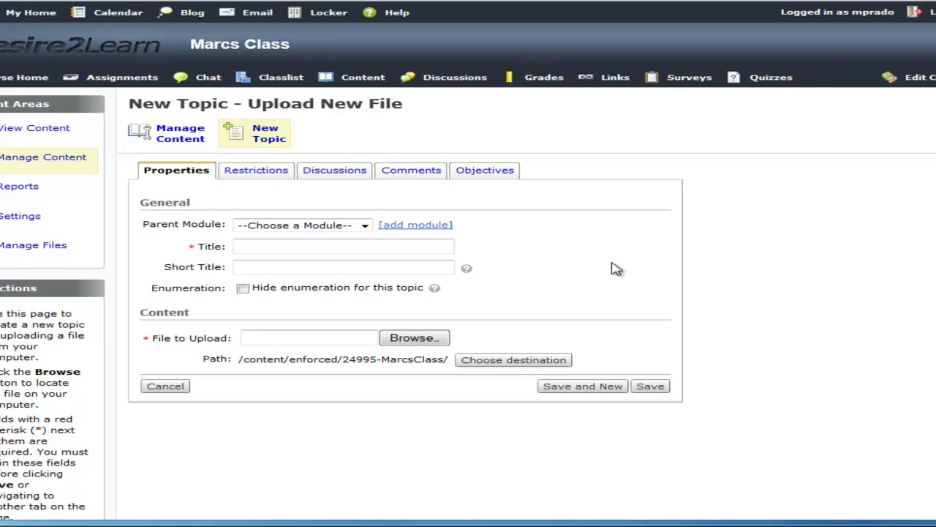
left_click(364, 227)
left_click(344, 249)
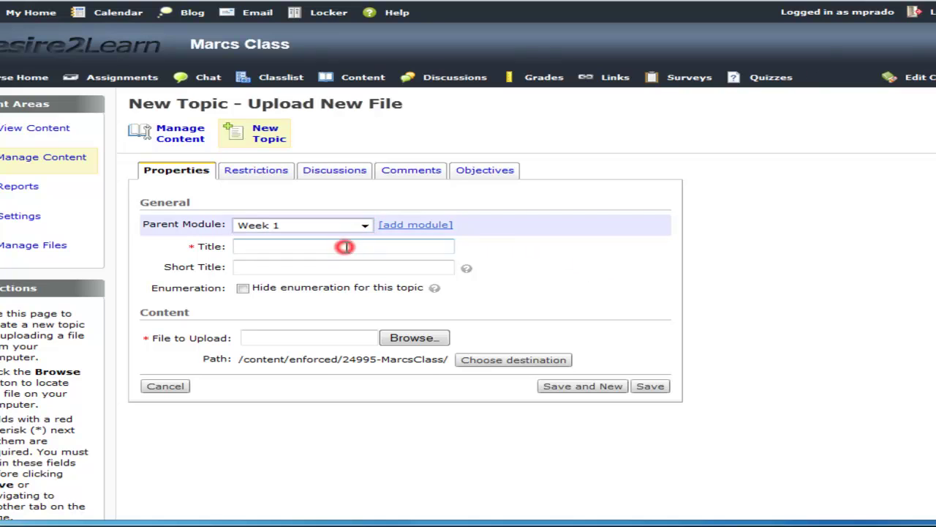
left_click(539, 254)
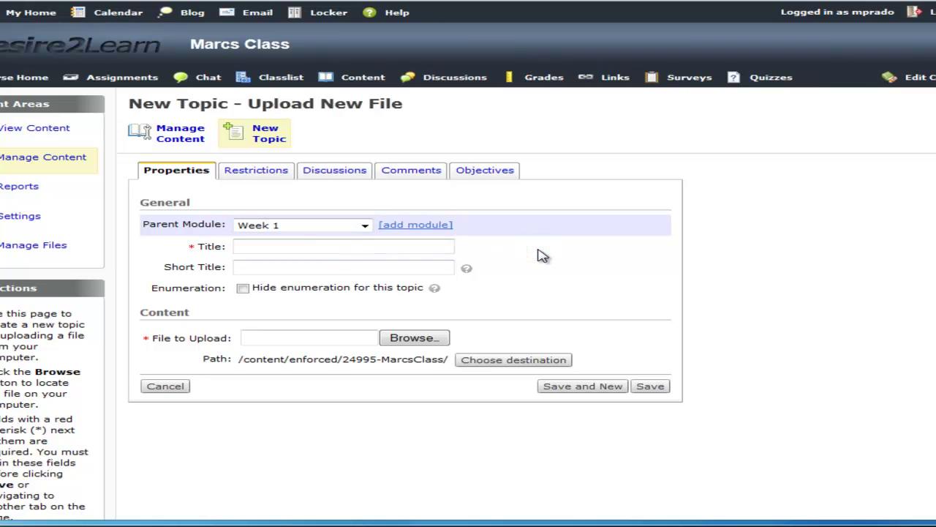
left_click(404, 245)
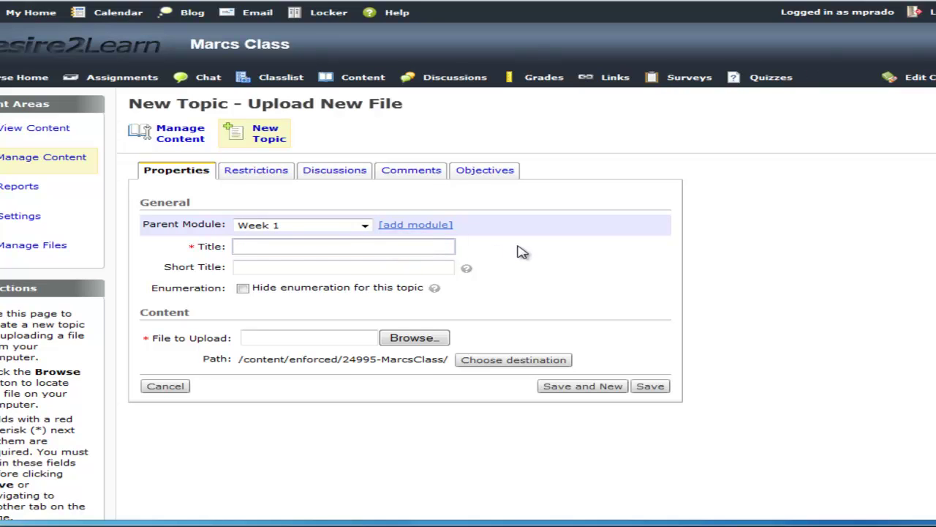
type("Week 1 PDF Reading")
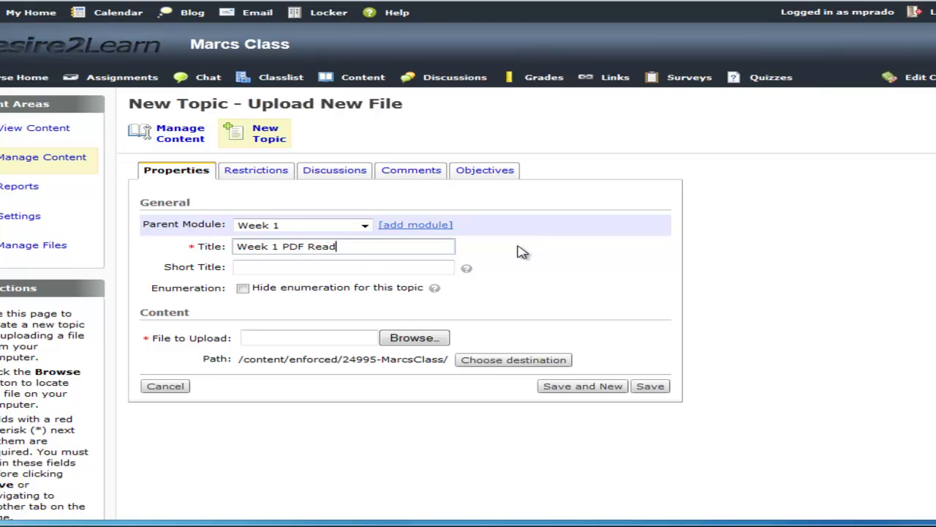
left_click(409, 268)
type("W1")
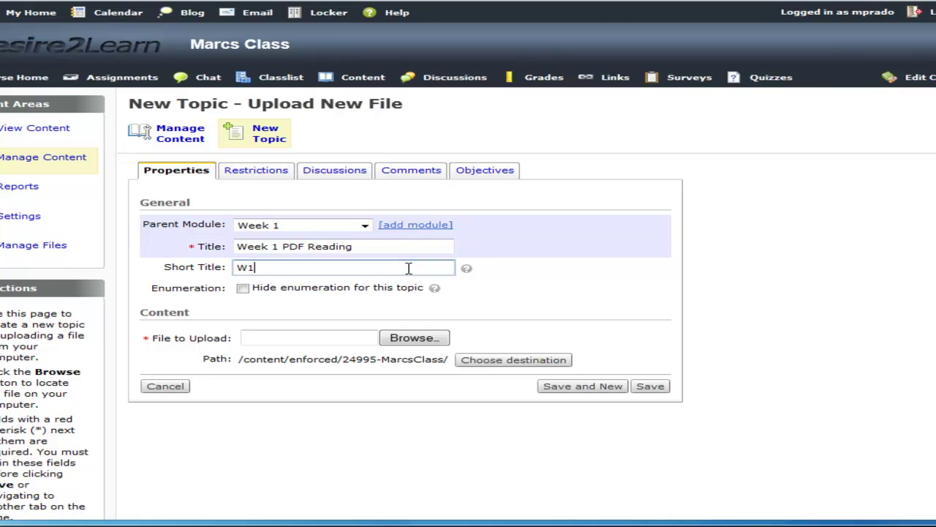
type(" PDF")
Step: Attach the file 2012 NewFall Blank Semester Tutor Schedule2.pdf from the computer to the Week 1 PDF Reading topic and save it
left_click(423, 341)
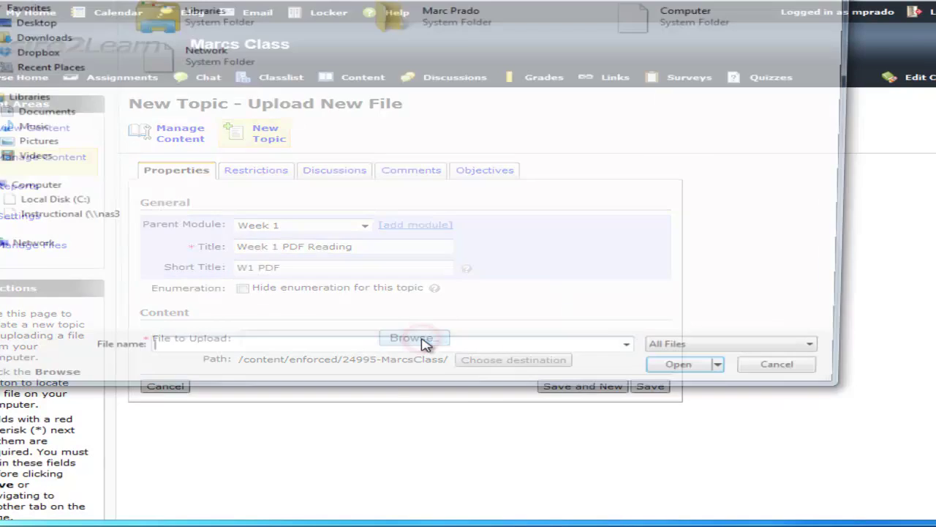
left_click_drag(410, 0, 430, 36)
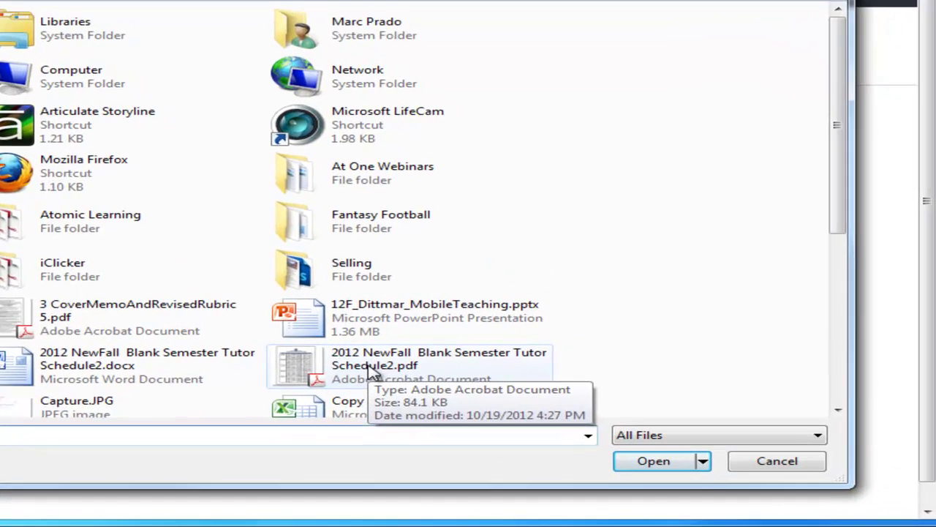
double_click(517, 395)
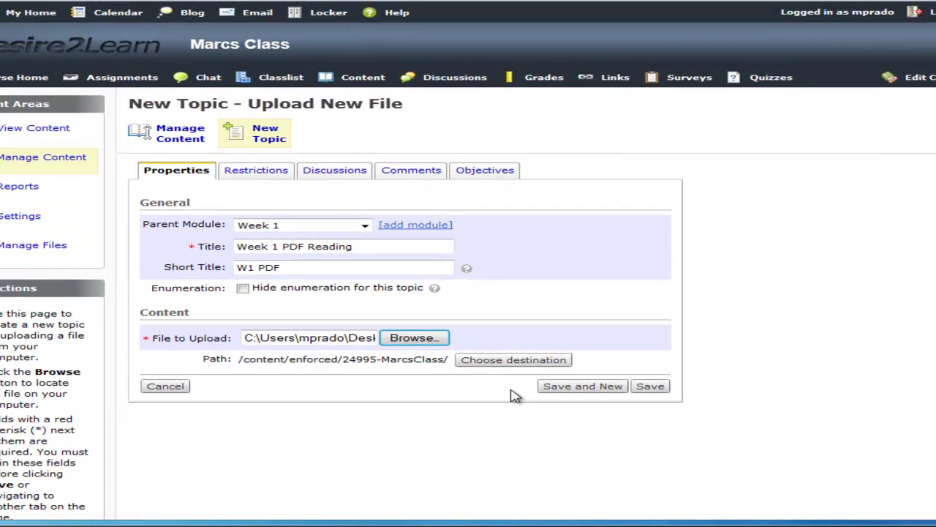
left_click(653, 388)
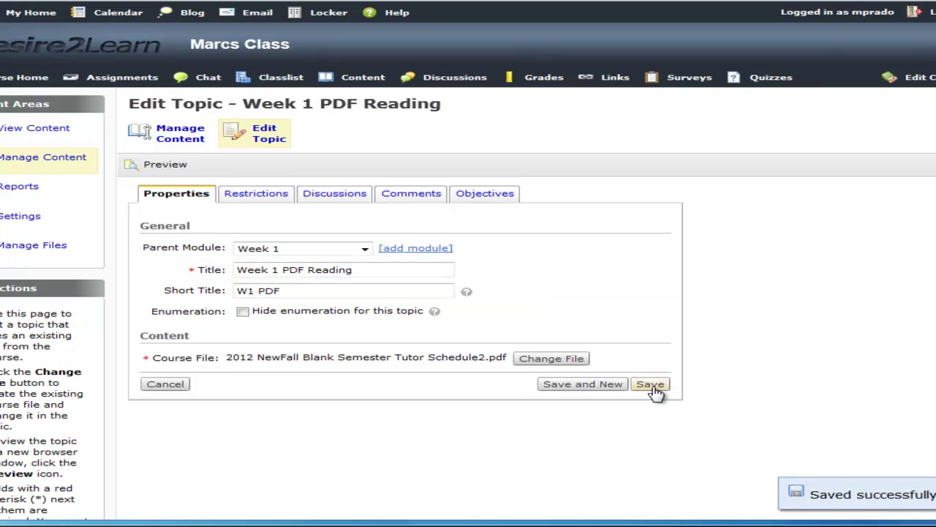
Step: Review the Week 1 PDF Reading topic's restrictions, discussions and comments, and save the topic before returning to the content list
left_click(247, 199)
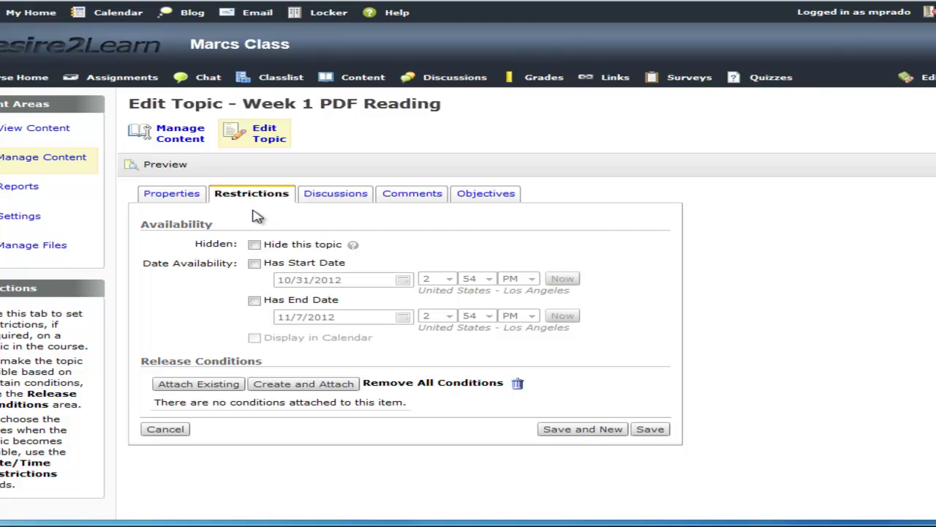
left_click(337, 196)
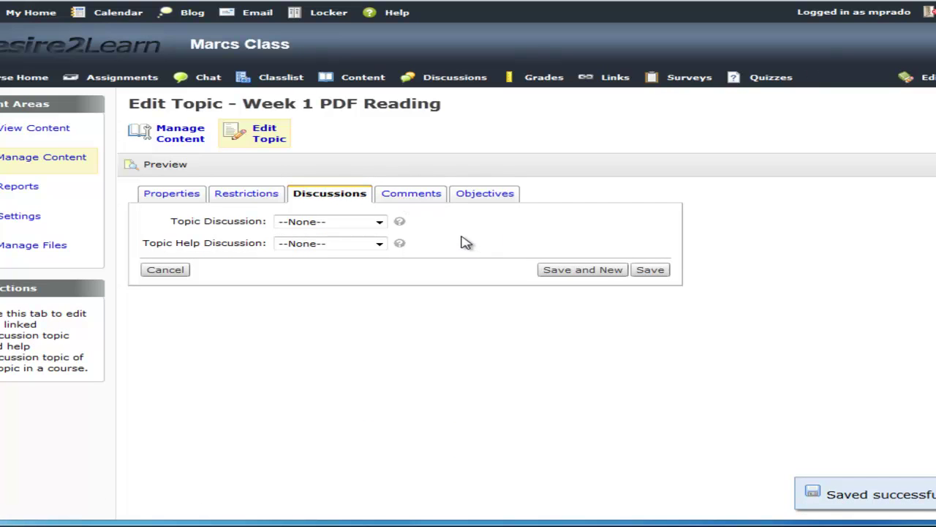
left_click(415, 194)
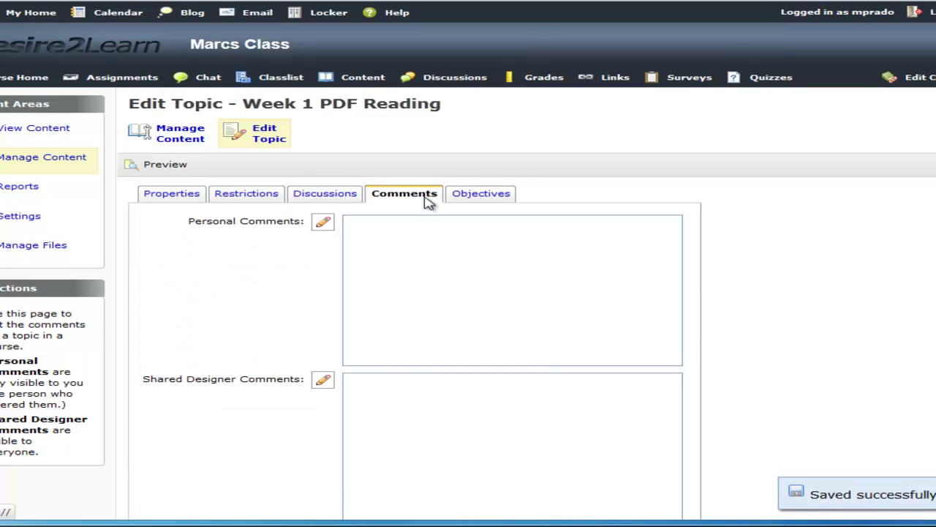
left_click(821, 227)
scroll(825, 230, "down", 1)
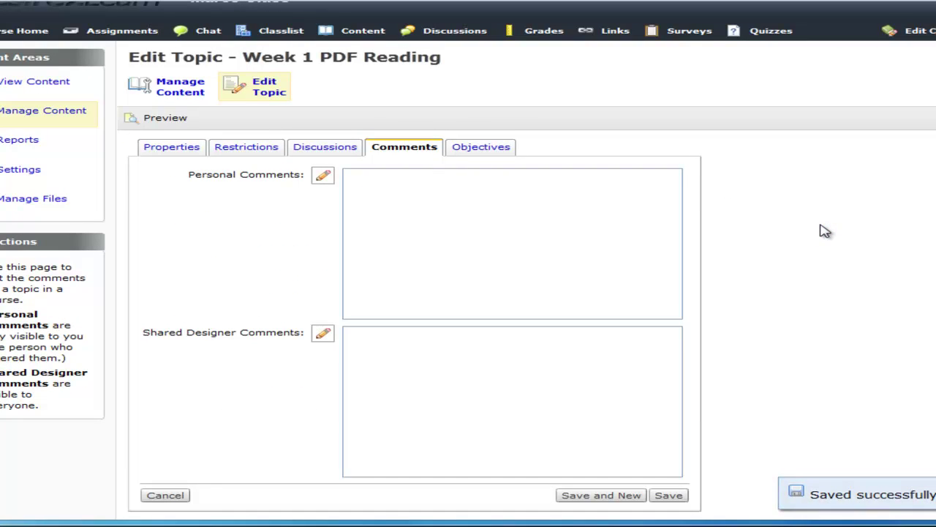
left_click(668, 495)
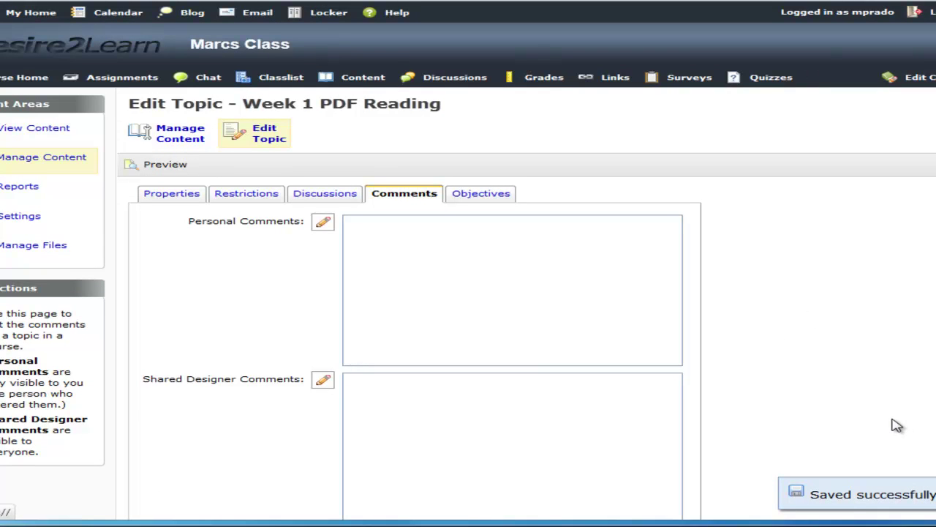
left_click(181, 136)
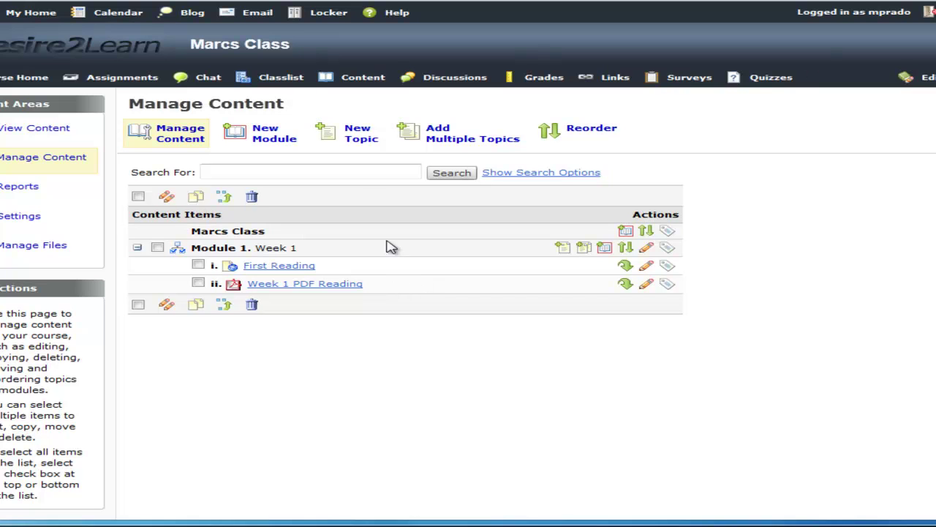
Step: Start a Quicklink topic with the title Go to this Link and short title Link
left_click(361, 139)
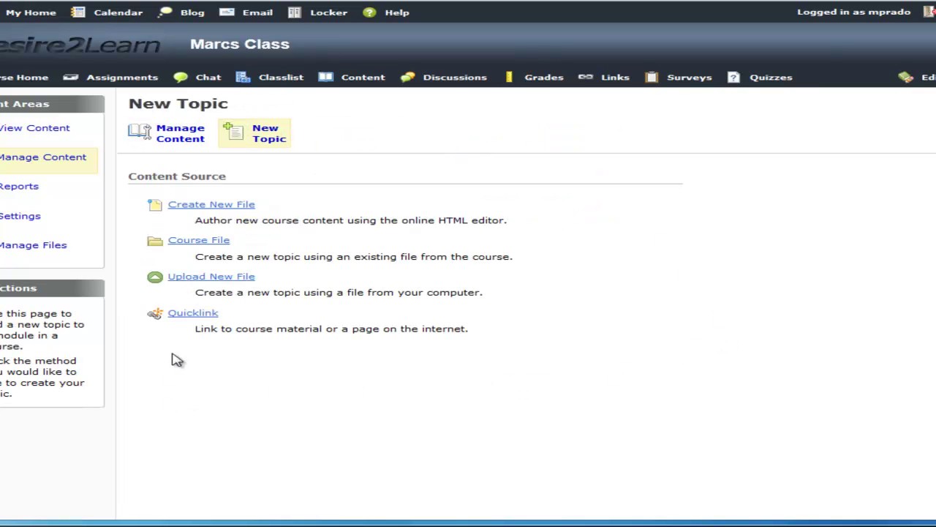
left_click(189, 315)
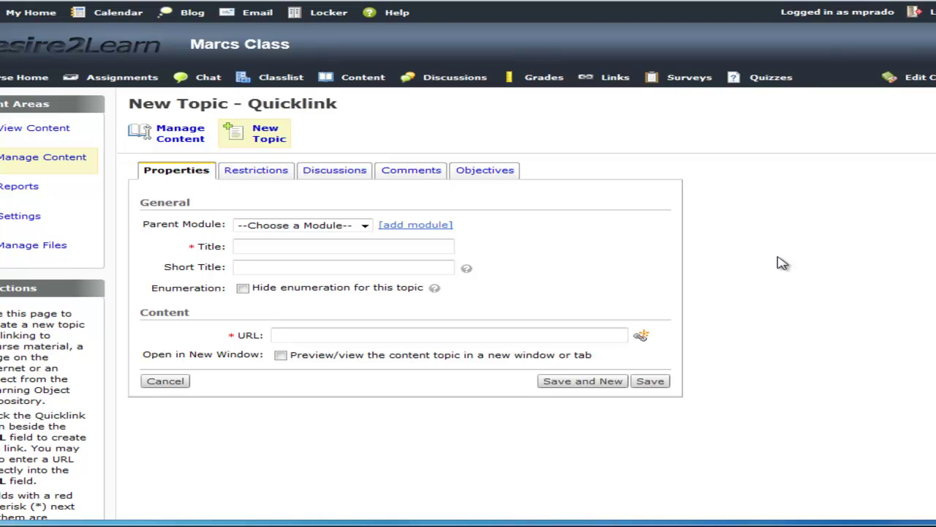
left_click(388, 247)
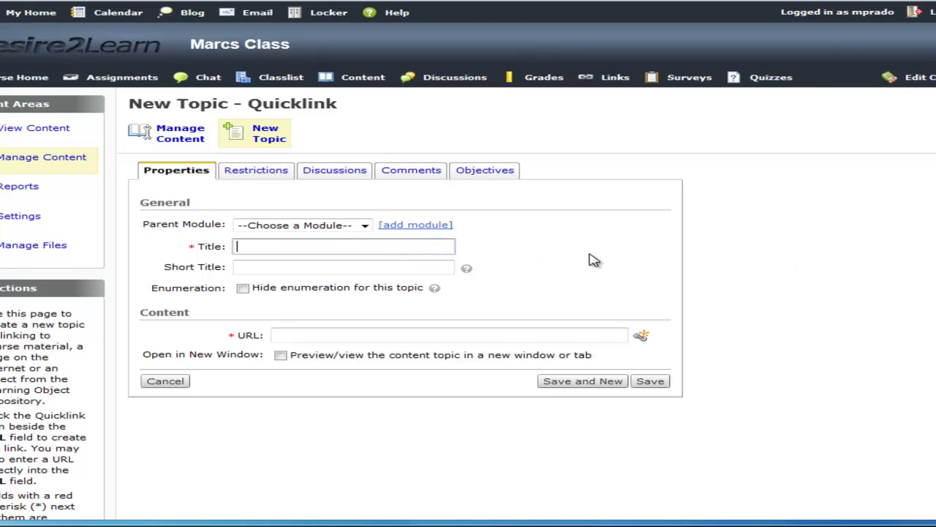
type("Go to this Link")
key("Tab")
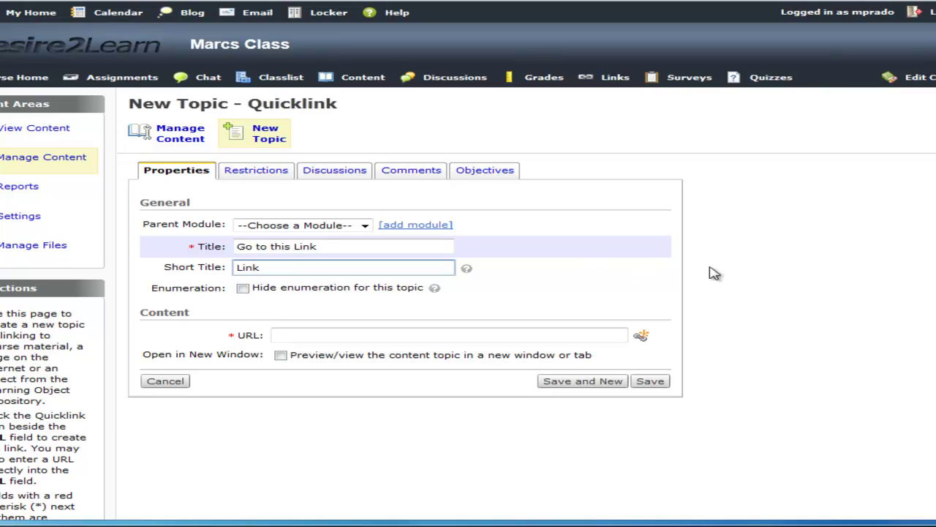
left_click(385, 335)
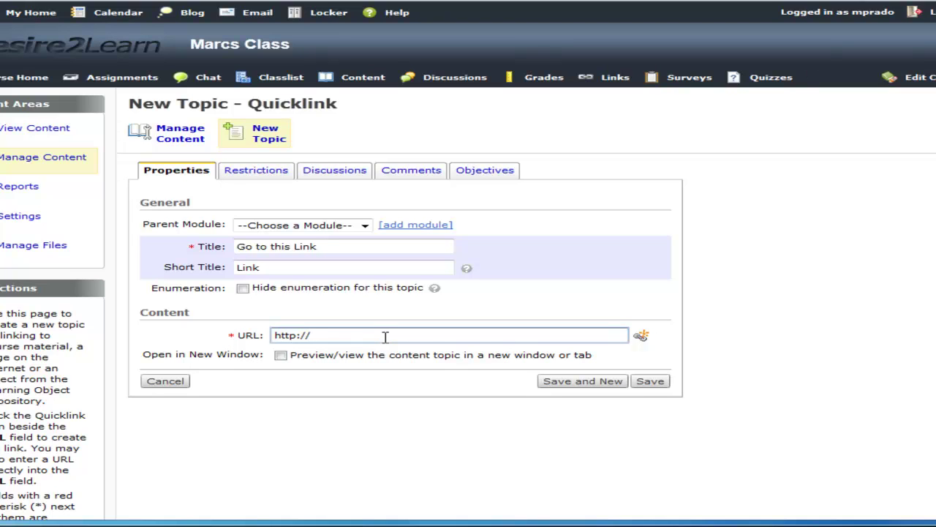
type("www.google.com")
left_click(250, 172)
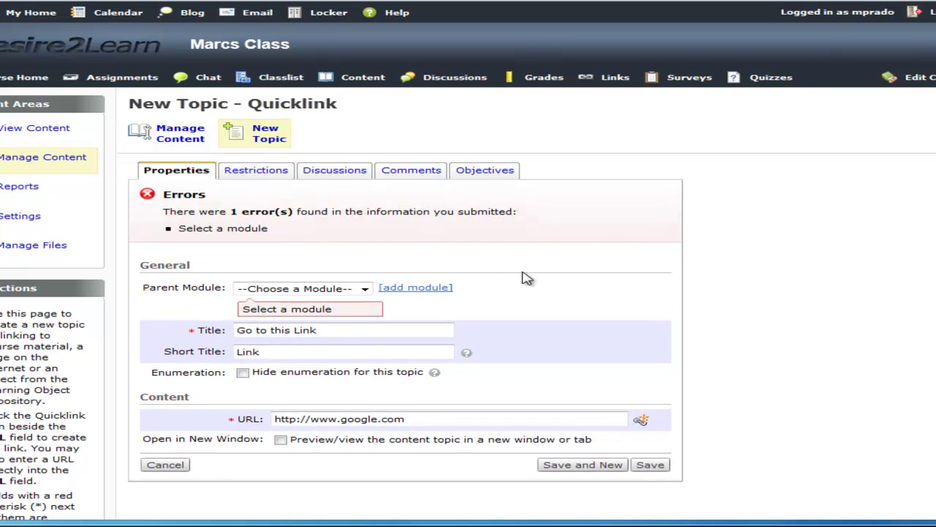
left_click(363, 293)
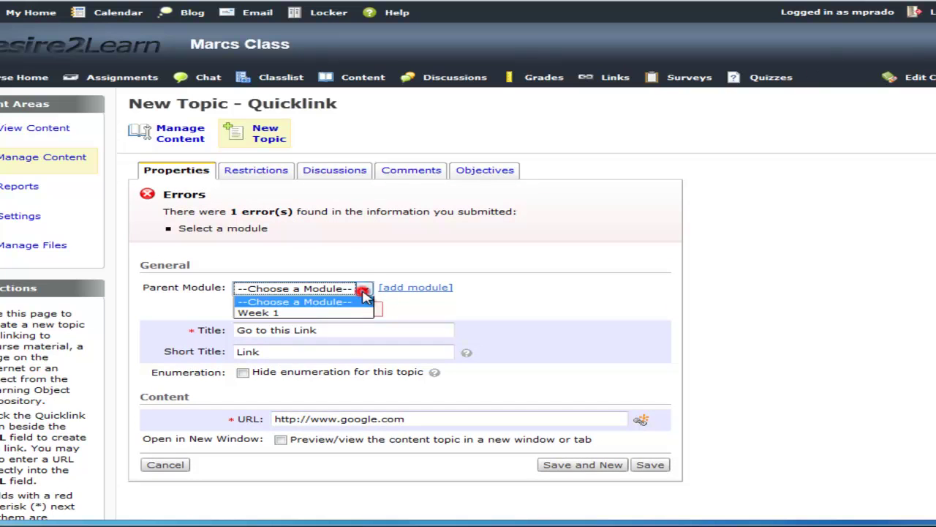
left_click(322, 313)
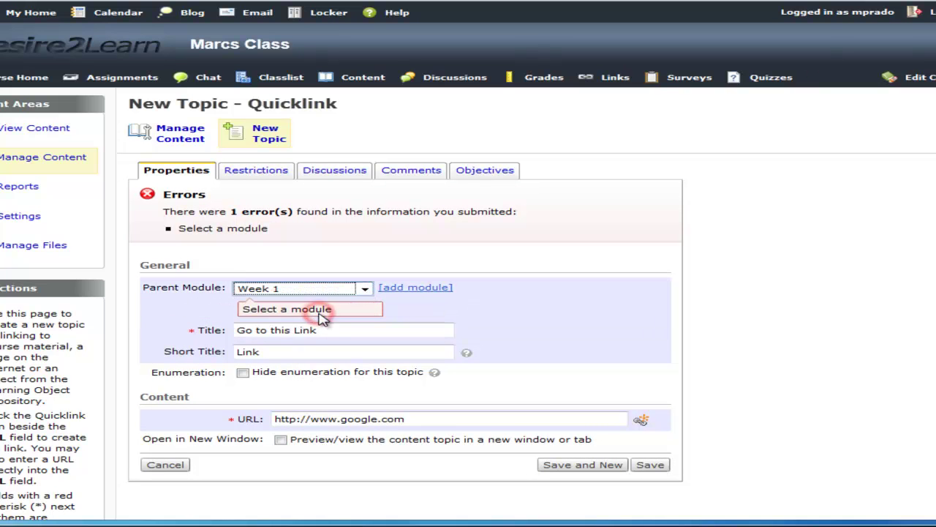
Step: Review the Go to this Link topic's restrictions and discussions, and save the topic before returning to the content list
left_click(268, 178)
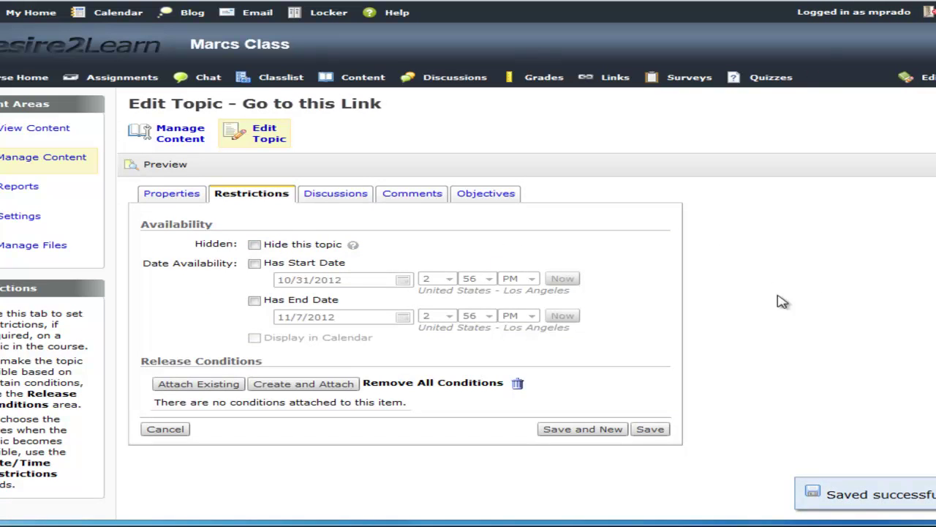
left_click(330, 199)
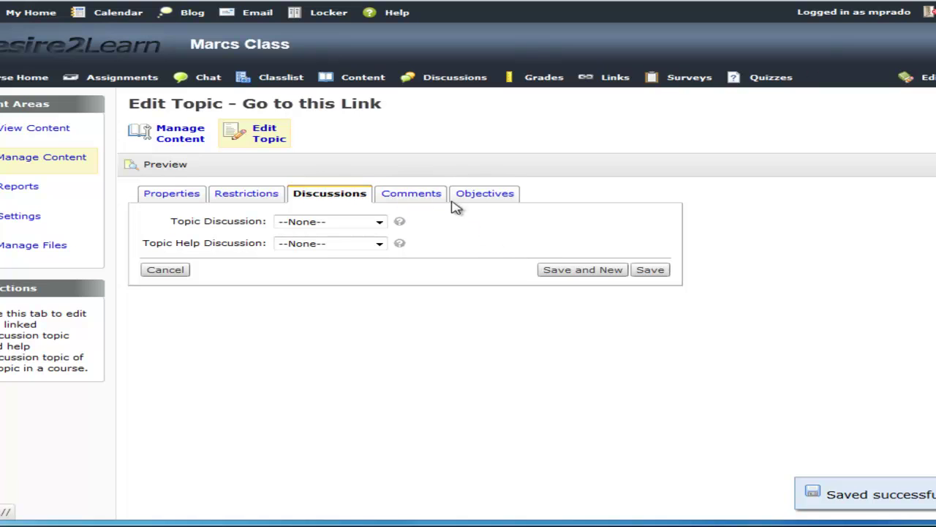
left_click(652, 270)
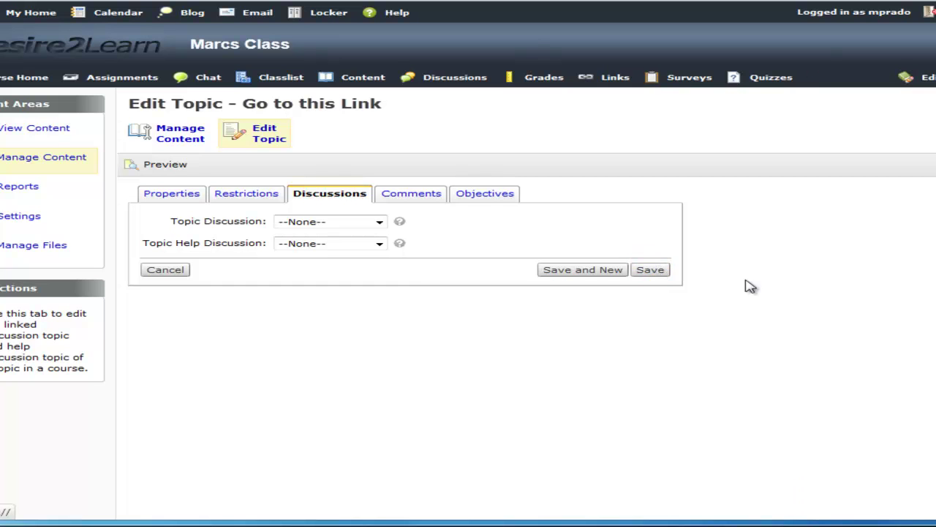
left_click(177, 136)
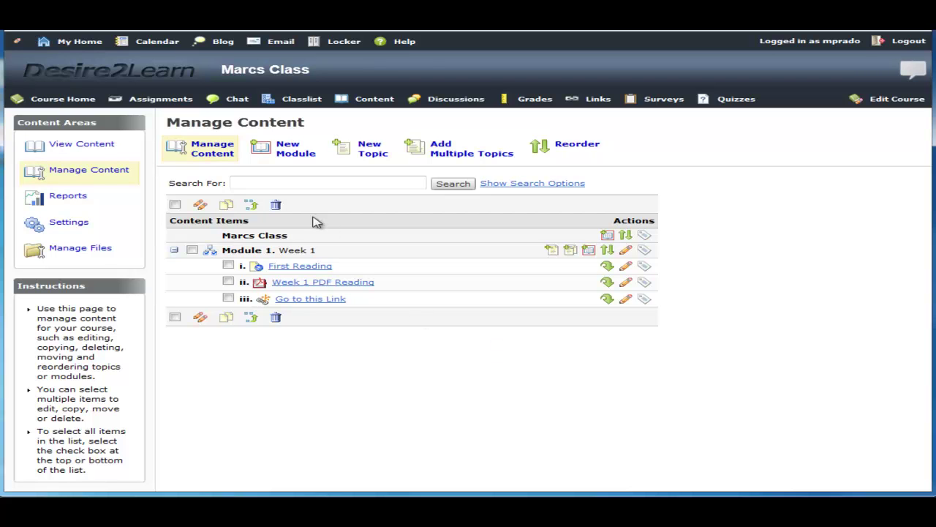
Step: Create a module with no parent, titled Week 2 with short title W2, save it and return to the content list
left_click(285, 150)
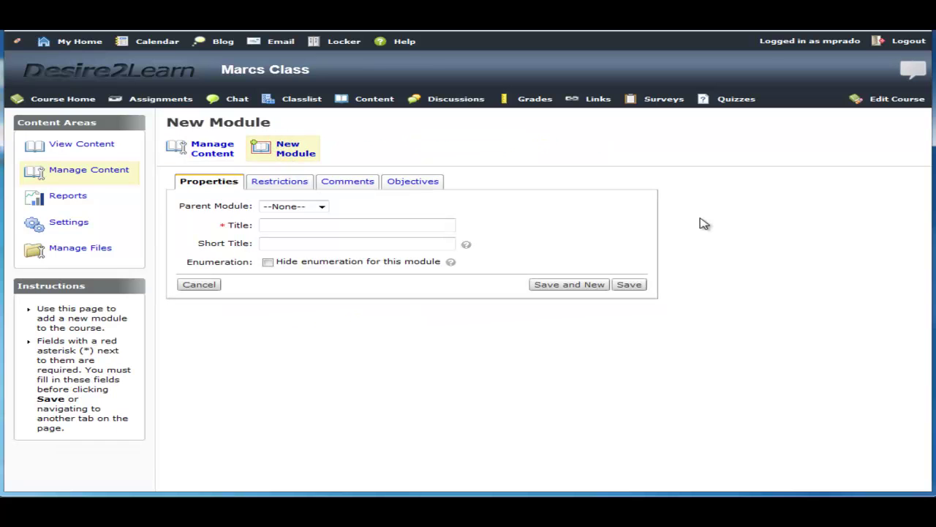
left_click(380, 224)
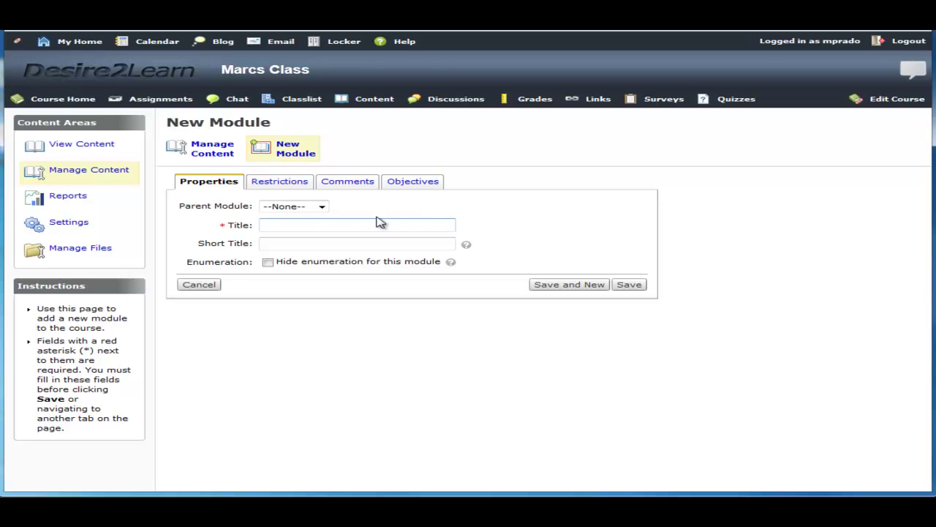
left_click(321, 208)
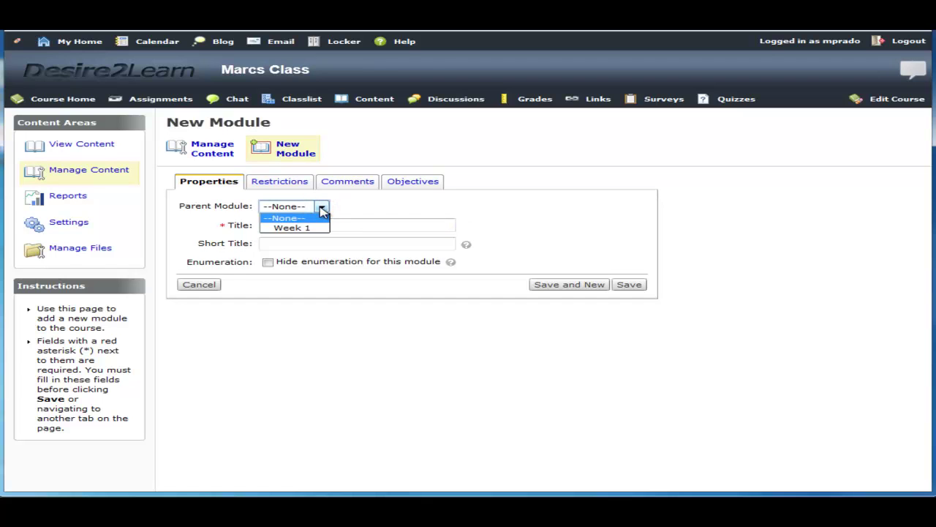
left_click(322, 208)
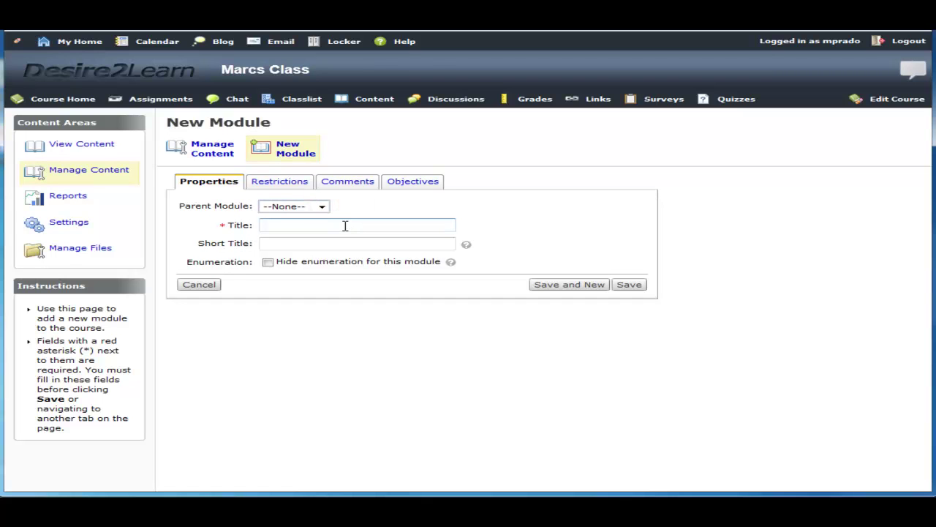
left_click(346, 226)
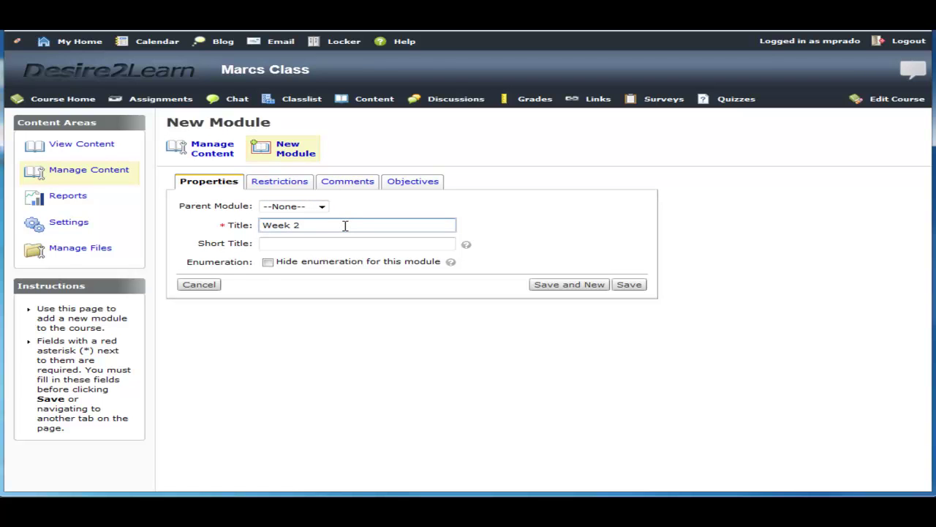
left_click(343, 241)
type("W2")
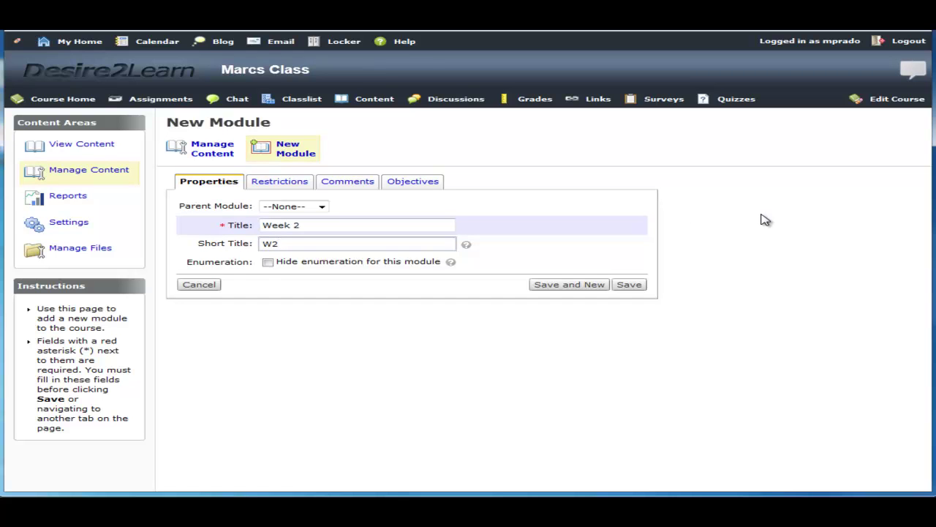
left_click(629, 286)
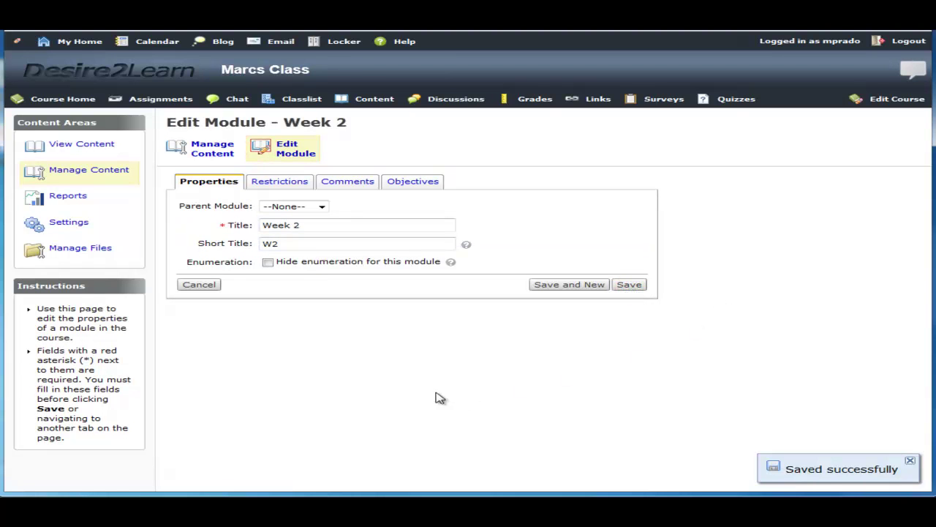
left_click(210, 152)
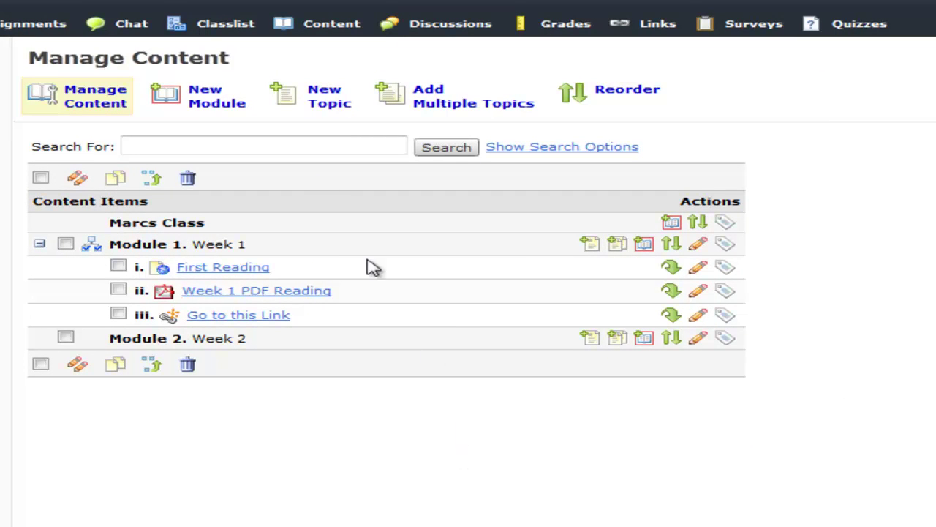
Step: Create a module titled Week 3 with short title W3, save it and return to the content list
left_click(209, 102)
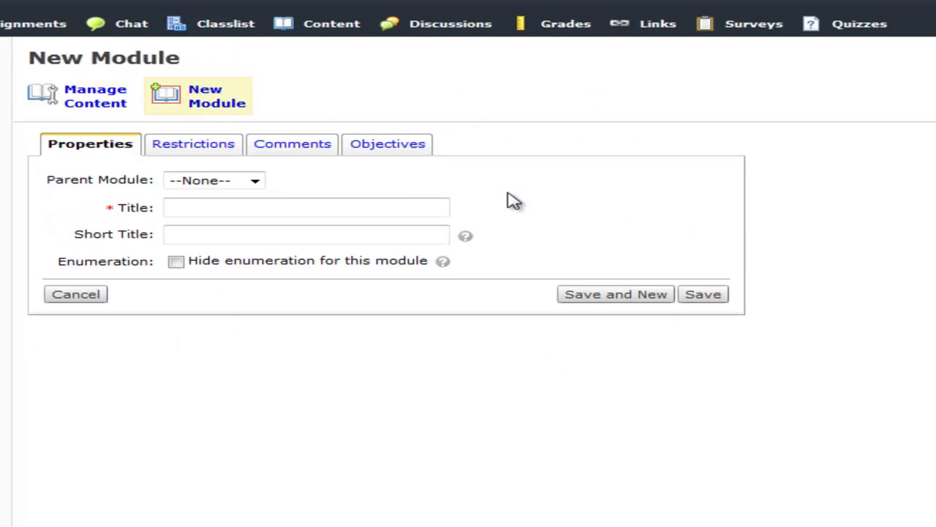
left_click(417, 207)
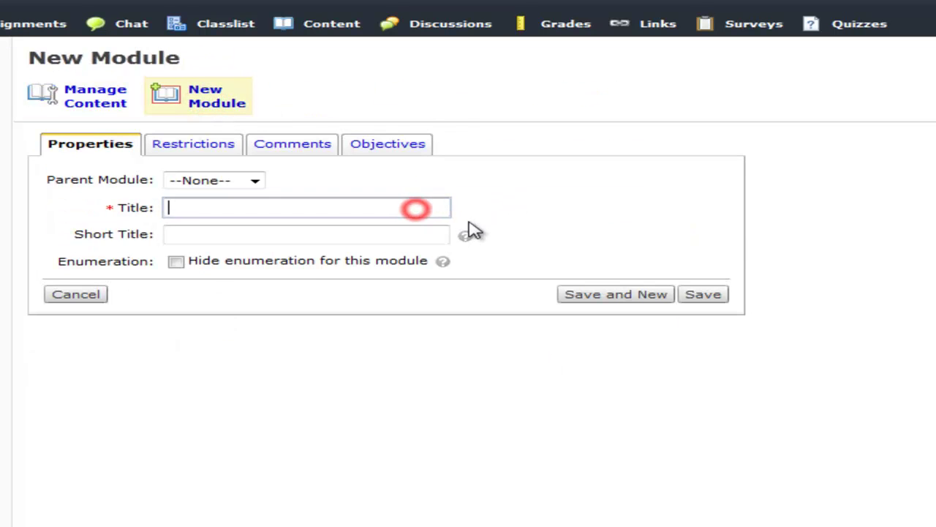
type("Week 3")
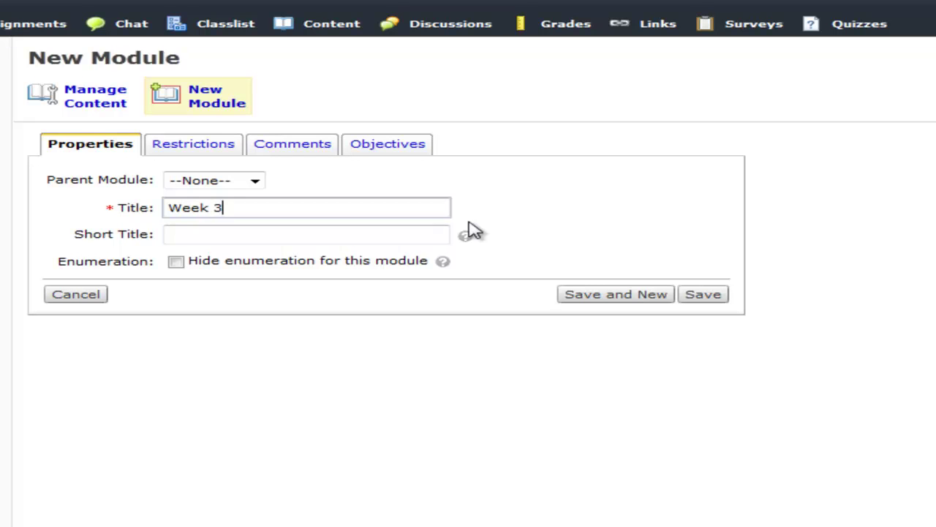
key("Tab")
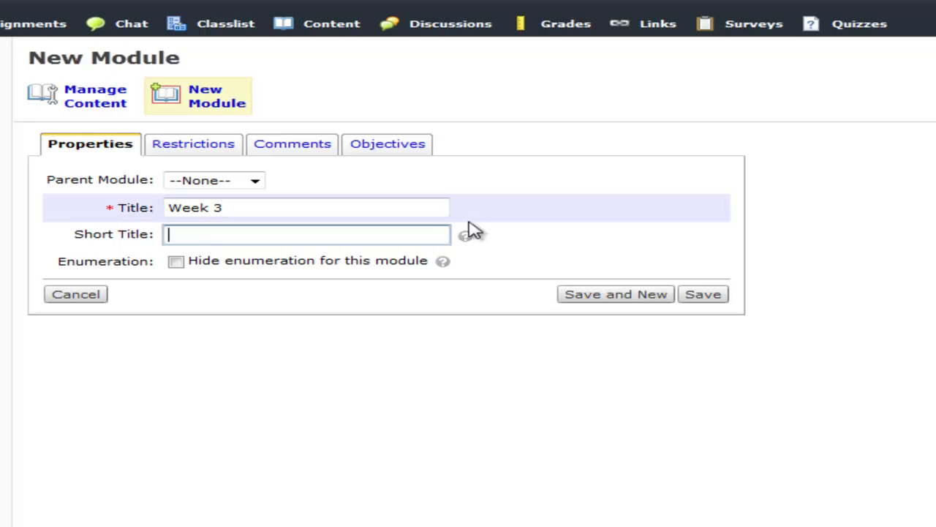
type("W3")
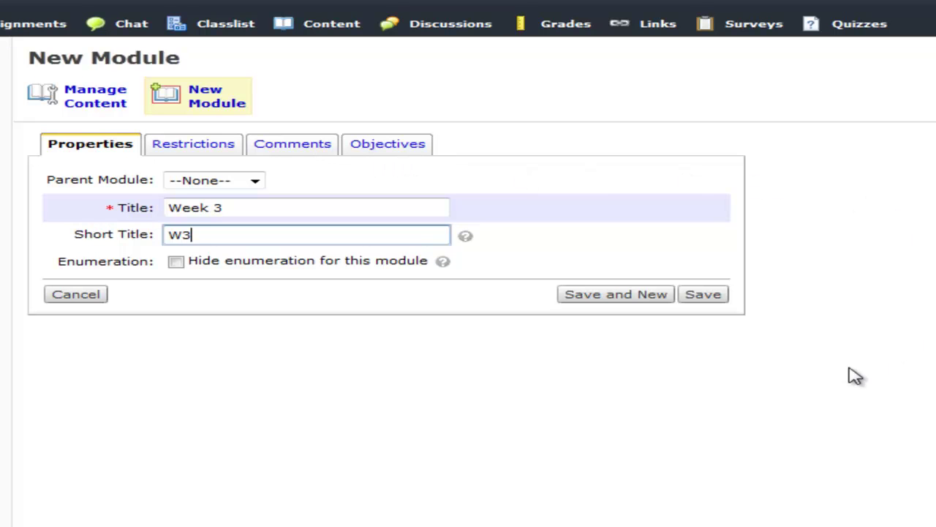
left_click(709, 298)
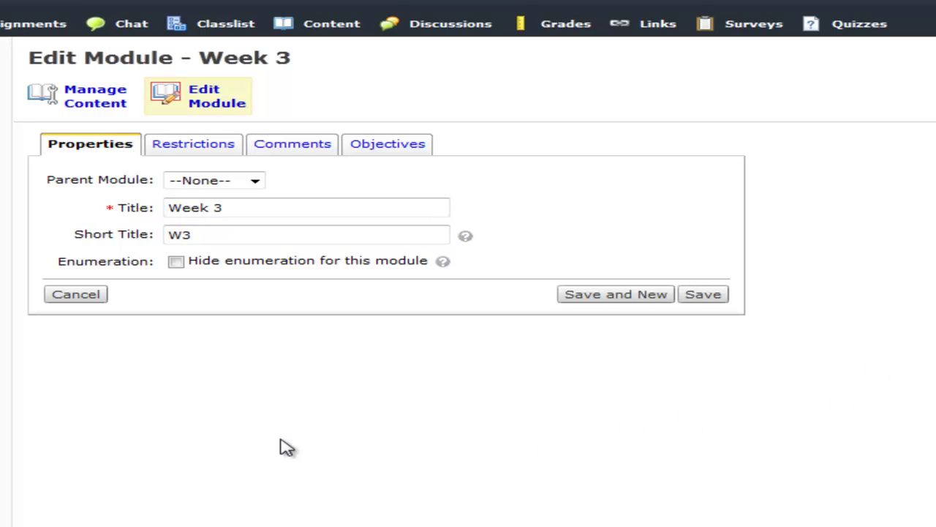
left_click(86, 101)
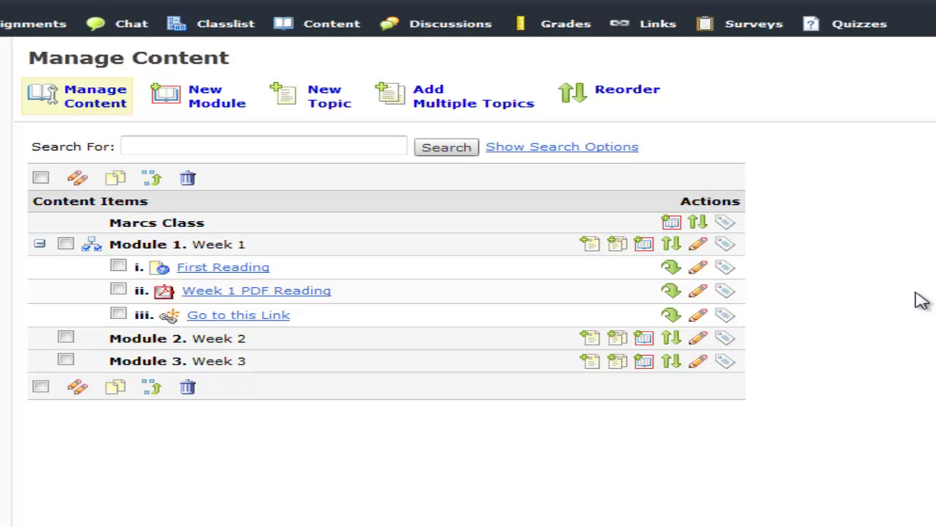